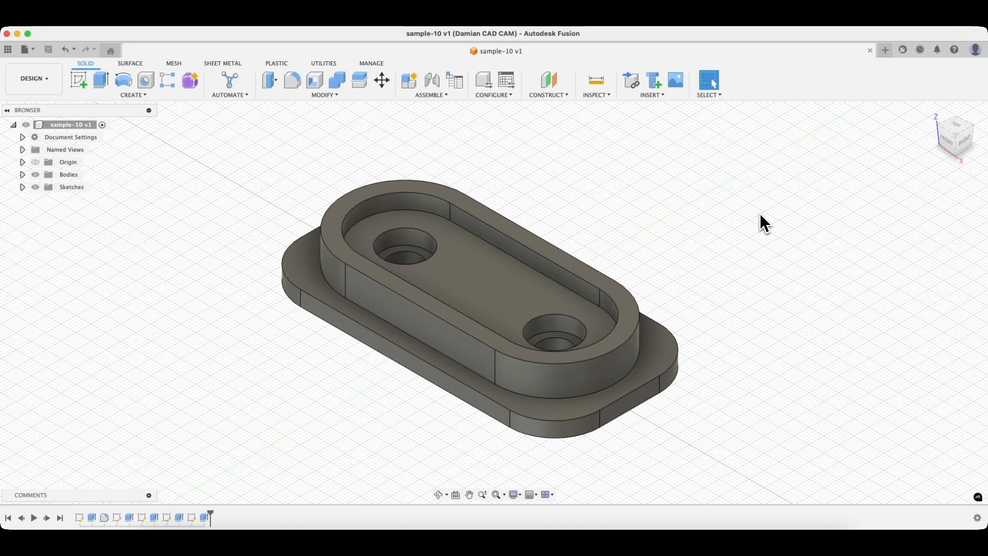
- Create a new design and start a sketch on the horizontal XY plane
click(885, 50)
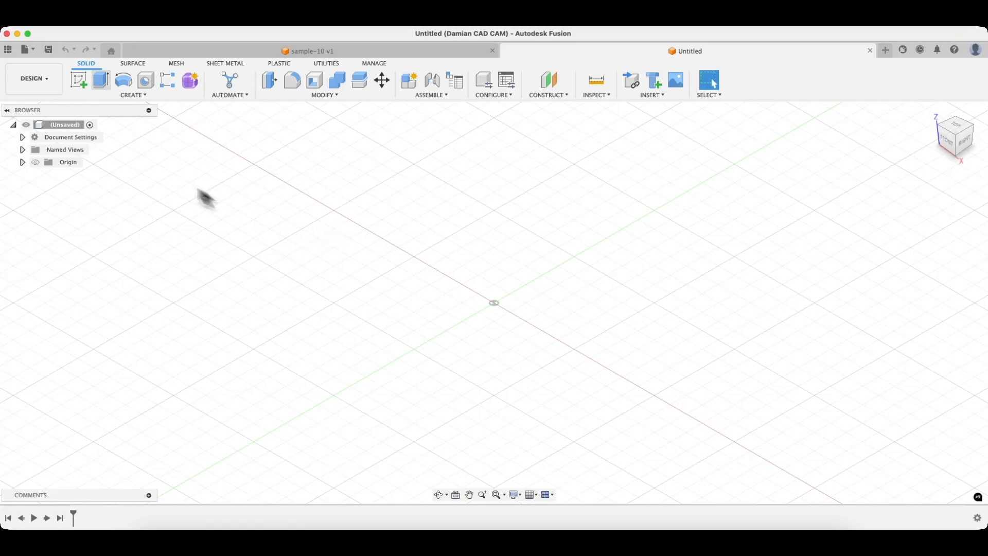
click(79, 88)
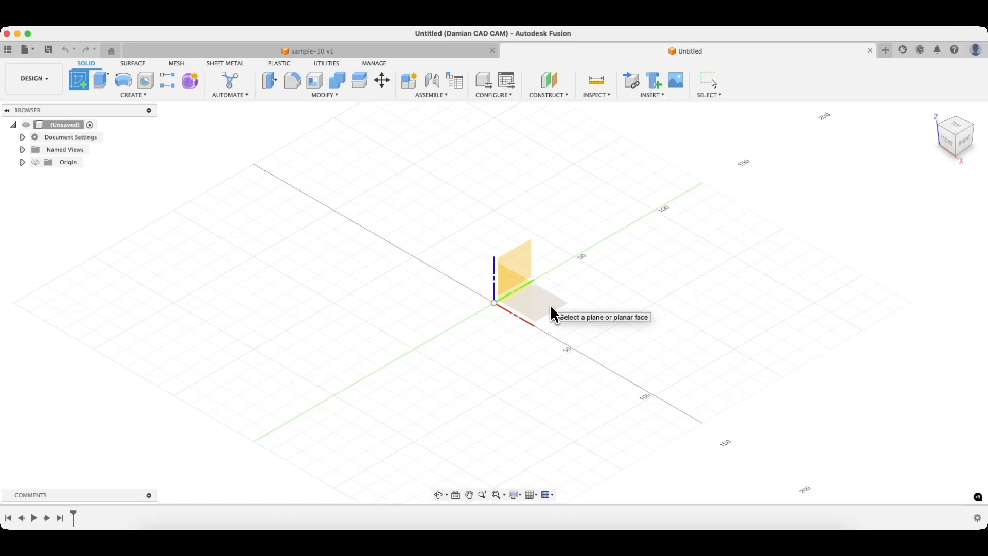
click(552, 309)
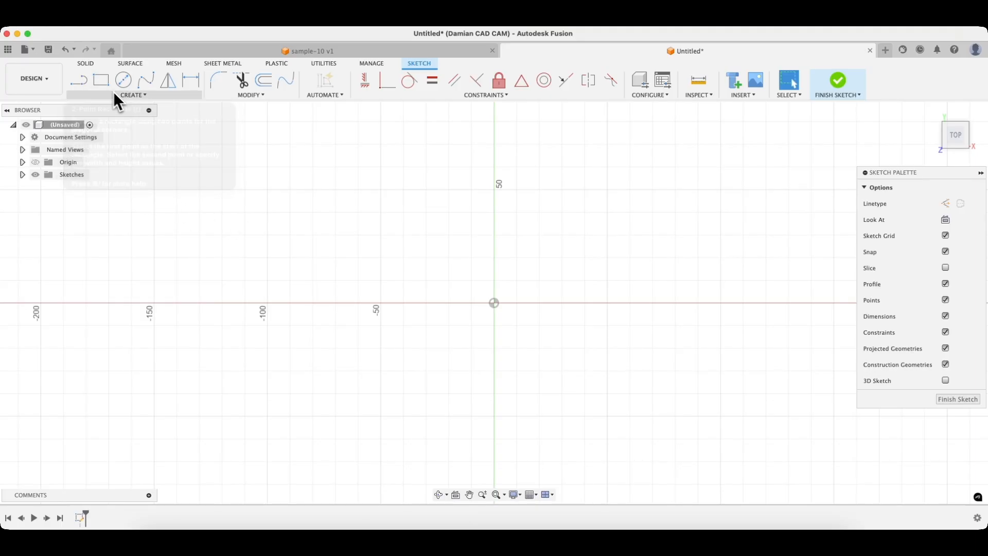
- Sketch a center rectangle at the origin, 50 mm high and about 102 mm wide
click(135, 95)
mouse_move(108, 117)
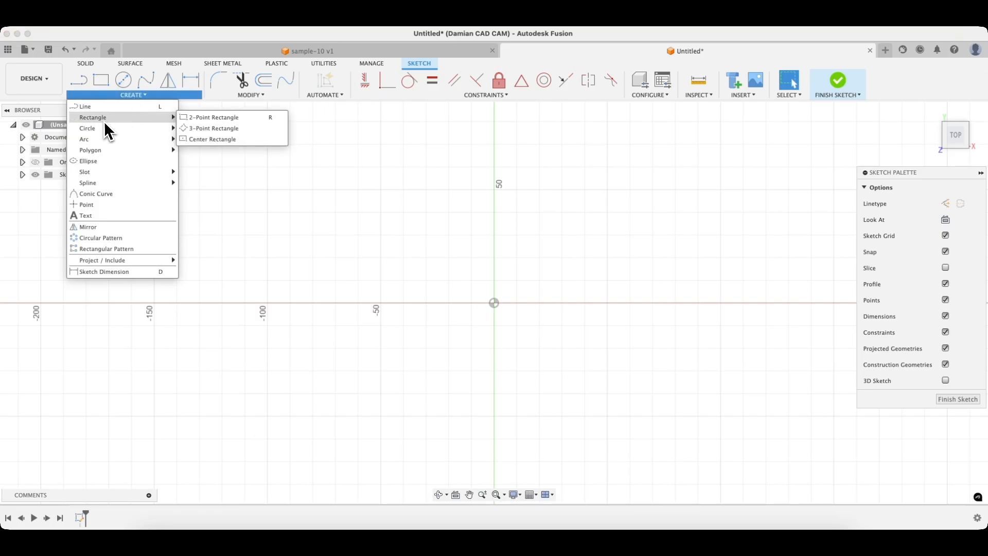
click(232, 139)
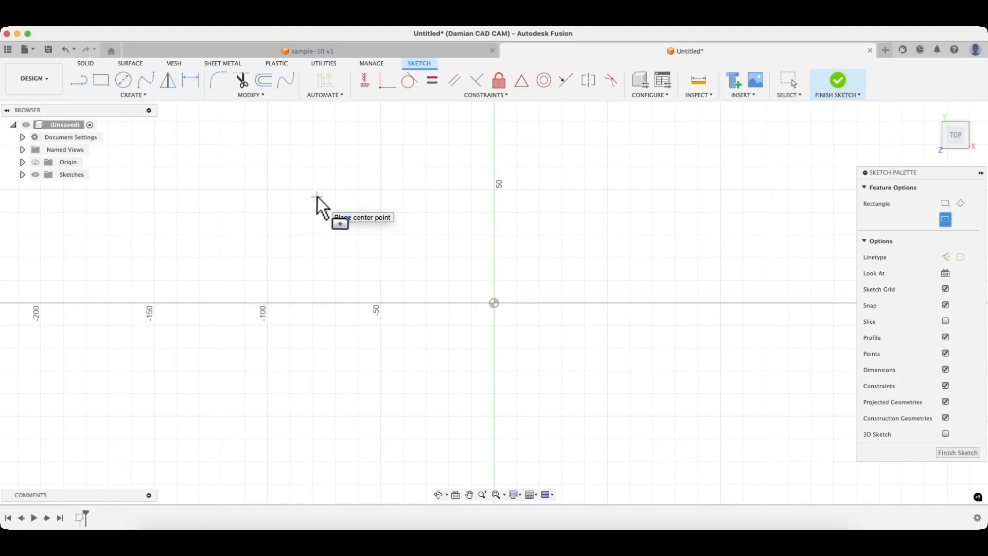
click(497, 303)
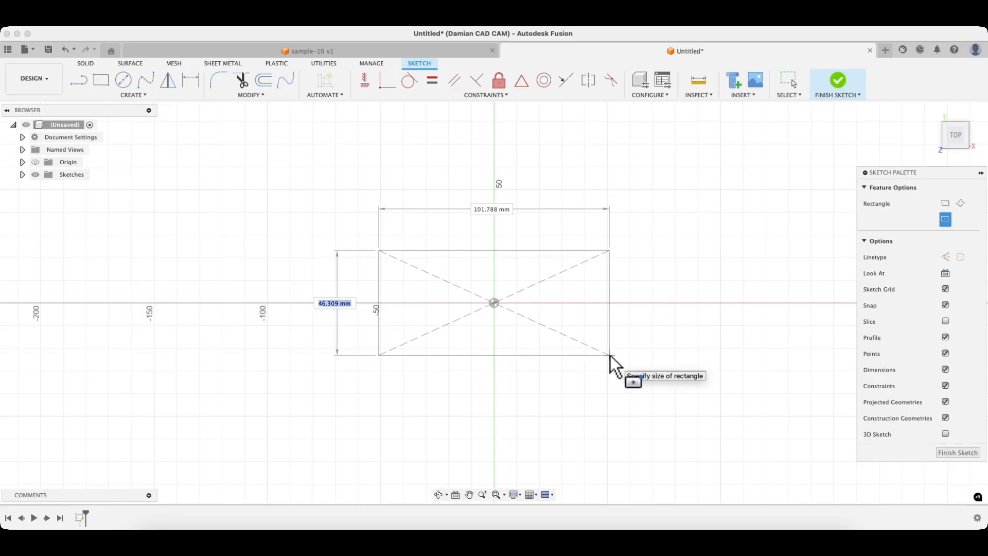
text(50)
key(Tab)
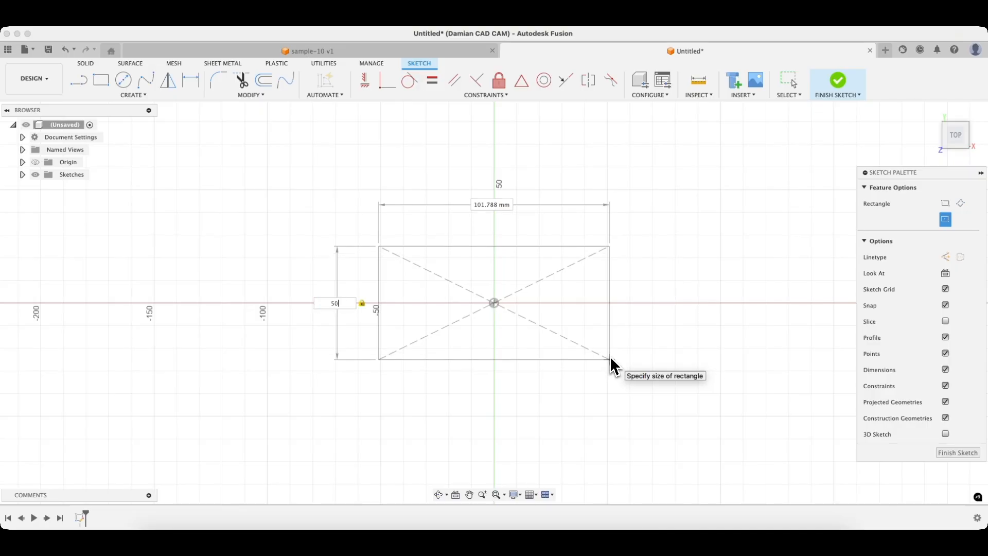
click(610, 359)
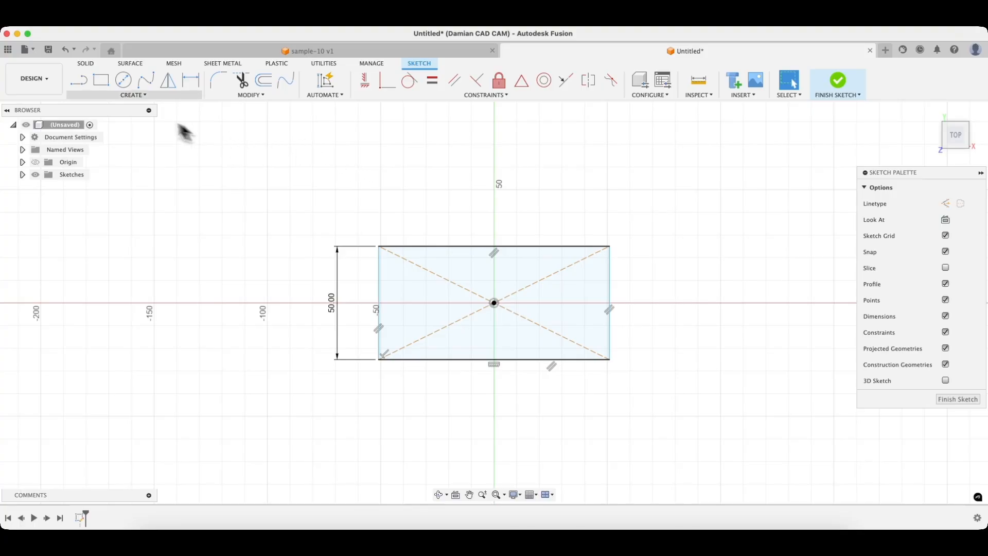
- Sketch a 2-point rectangle 50 mm high and 100 mm wide, up and to the left of the centered rectangle
click(101, 81)
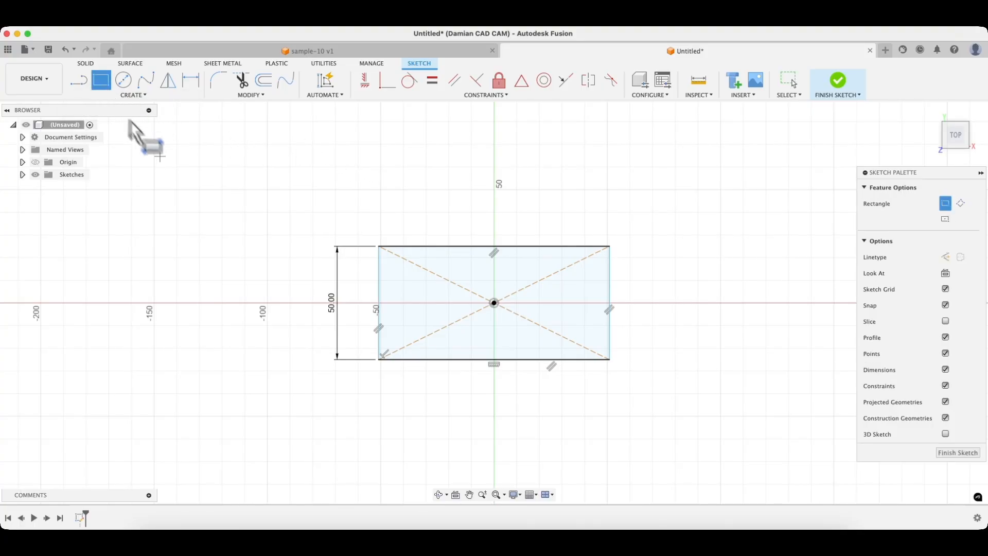
click(163, 161)
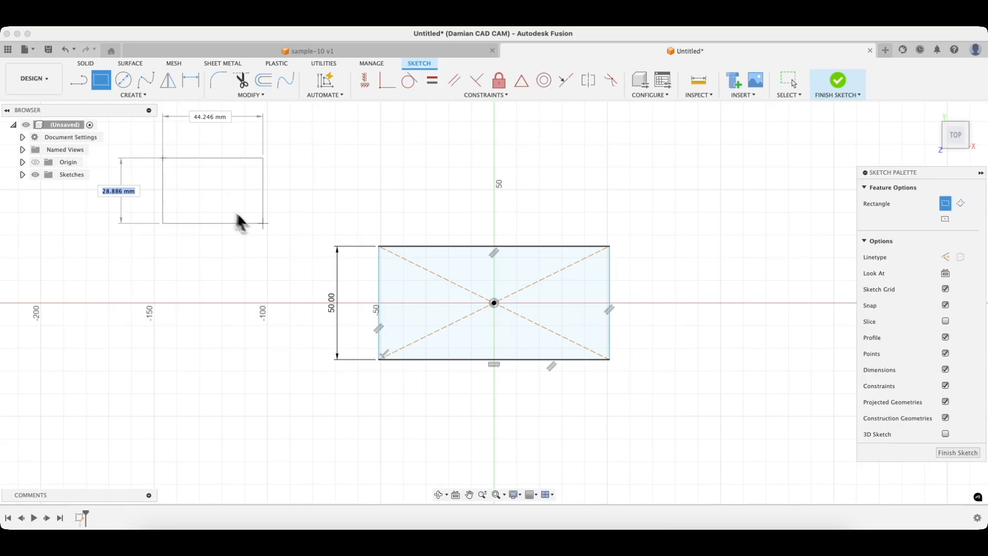
text(50)
key(Tab)
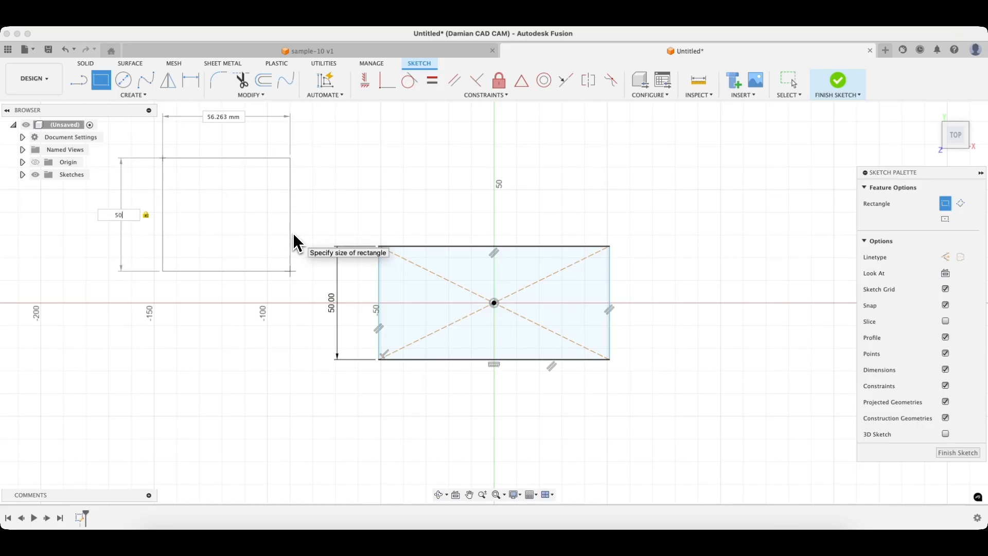
key(Tab)
text(100)
key(Return)
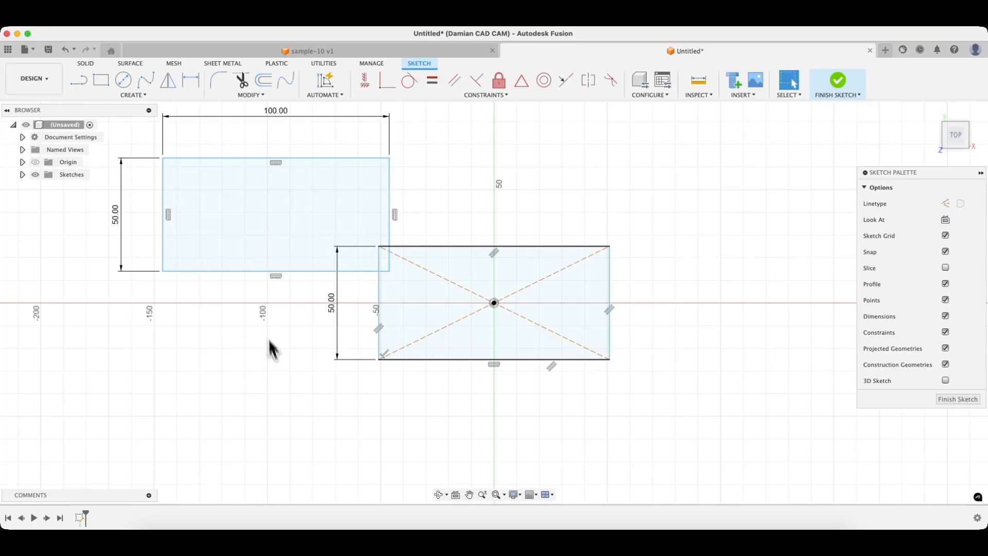
- Delete the 2-point rectangle, keeping the one centered on the origin
click(236, 164)
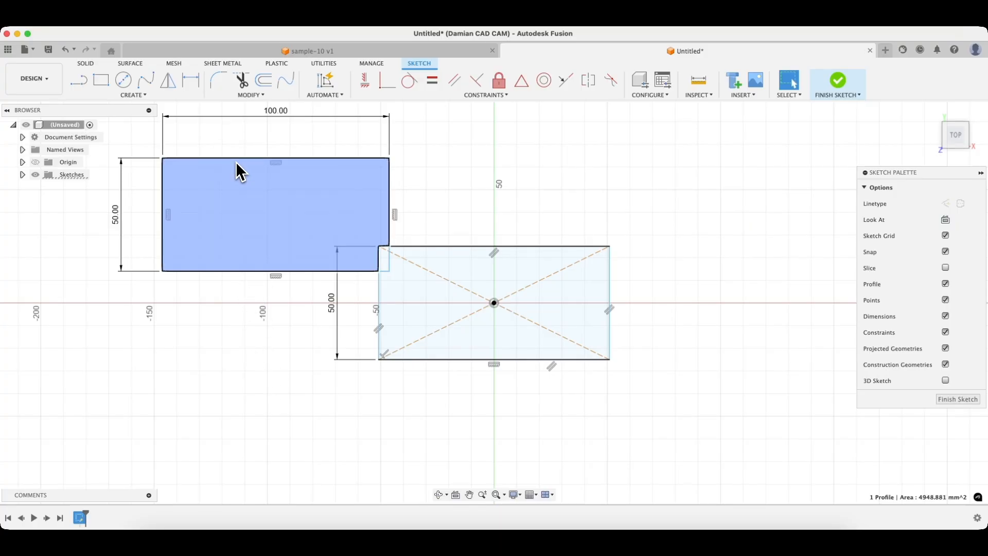
key(BackSpace)
click(236, 159)
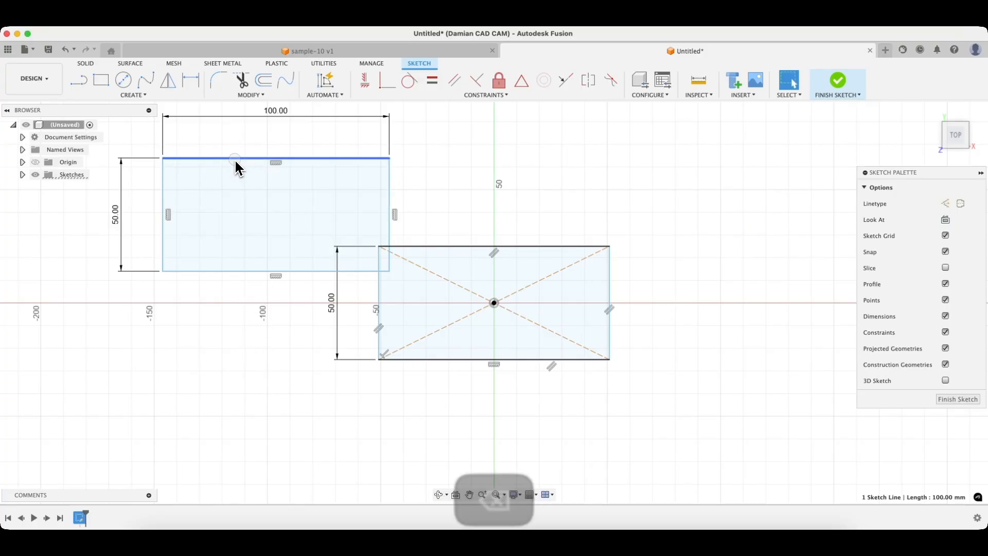
key(BackSpace)
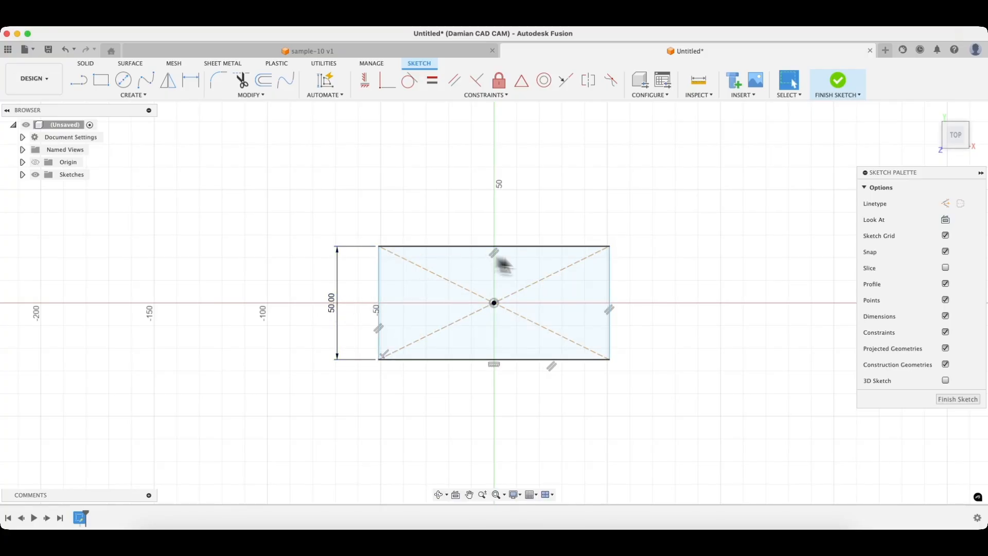
- Stretch the centered rectangle to about 136 mm wide, and dimension its upper edge to 100 mm
mouse_move(615, 278)
mouse_down()
mouse_move(696, 278)
mouse_move(657, 282)
mouse_up()
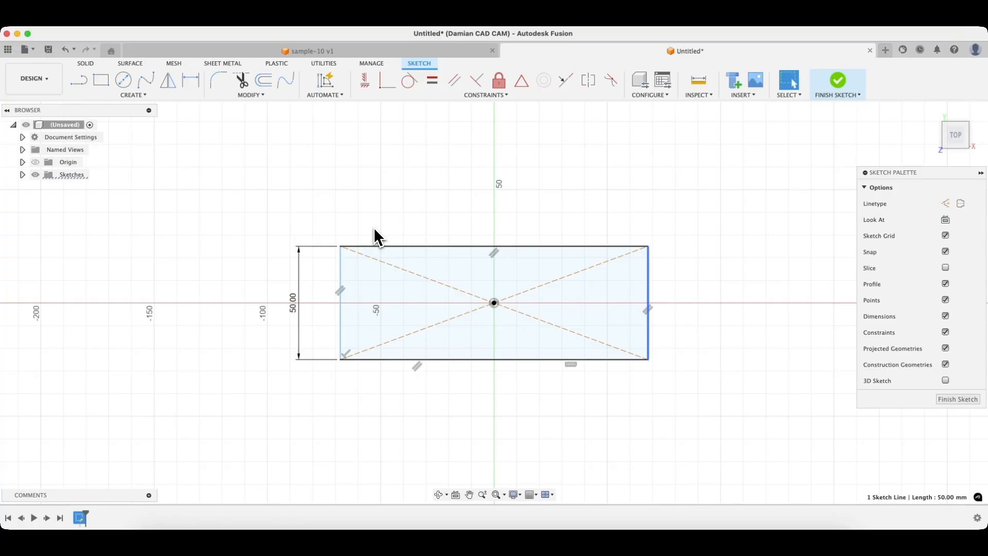
click(406, 248)
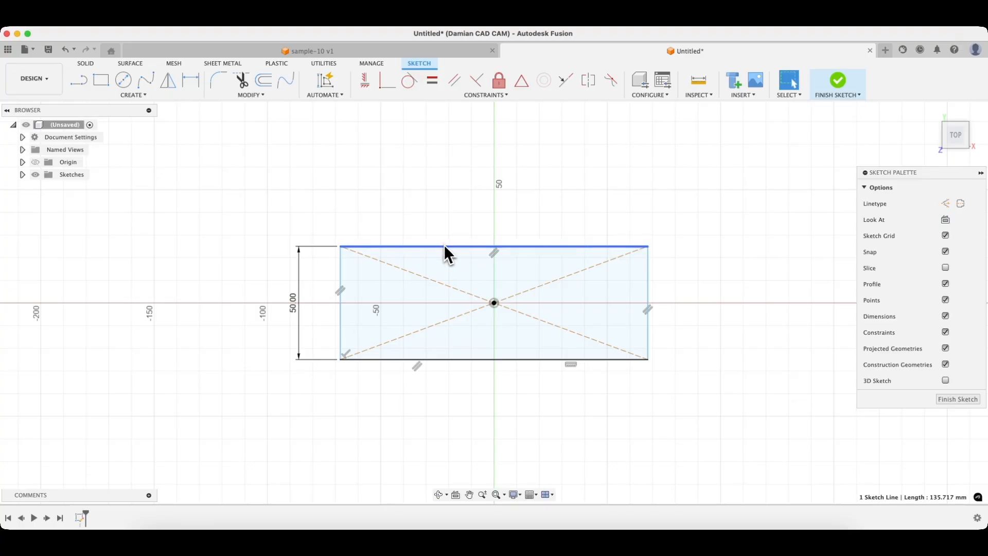
click(190, 81)
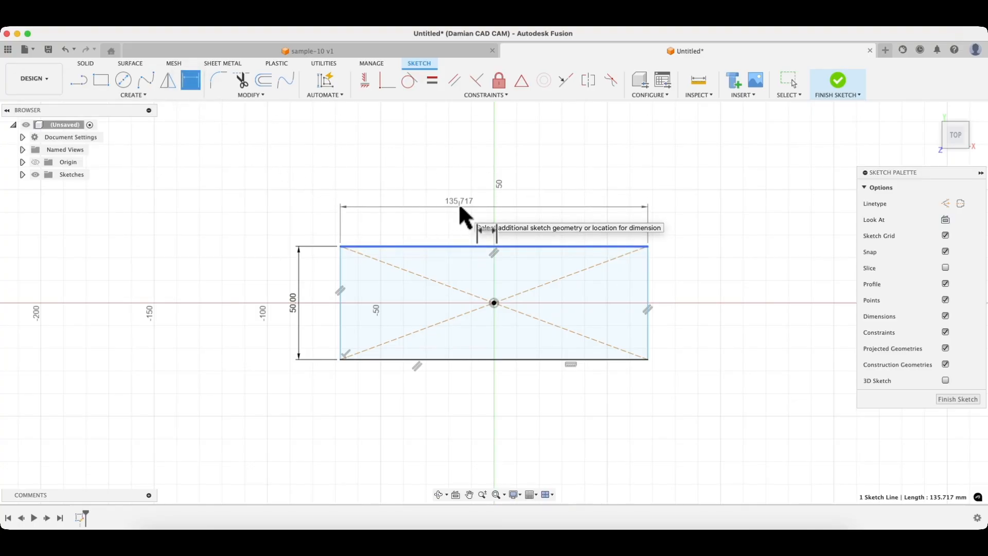
click(459, 206)
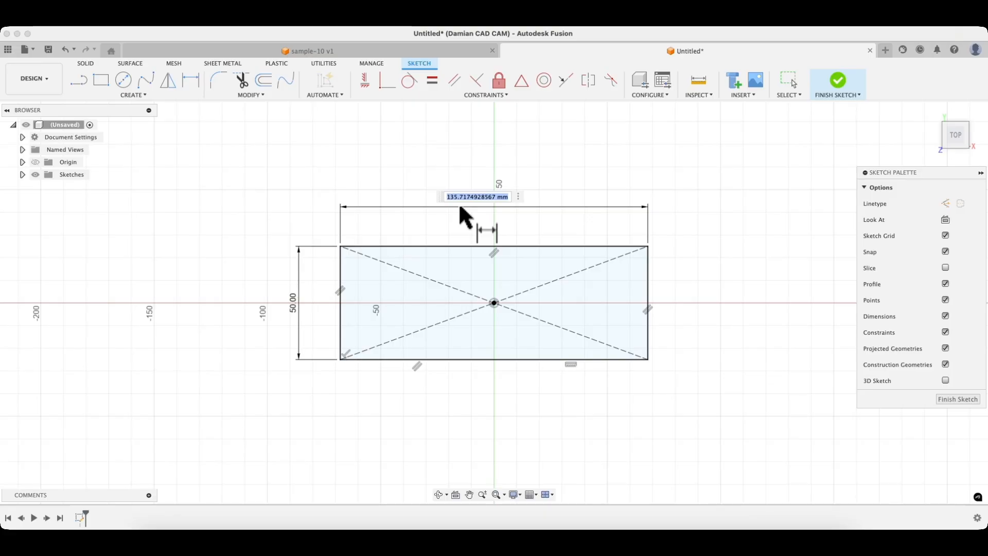
text(100)
key(Return)
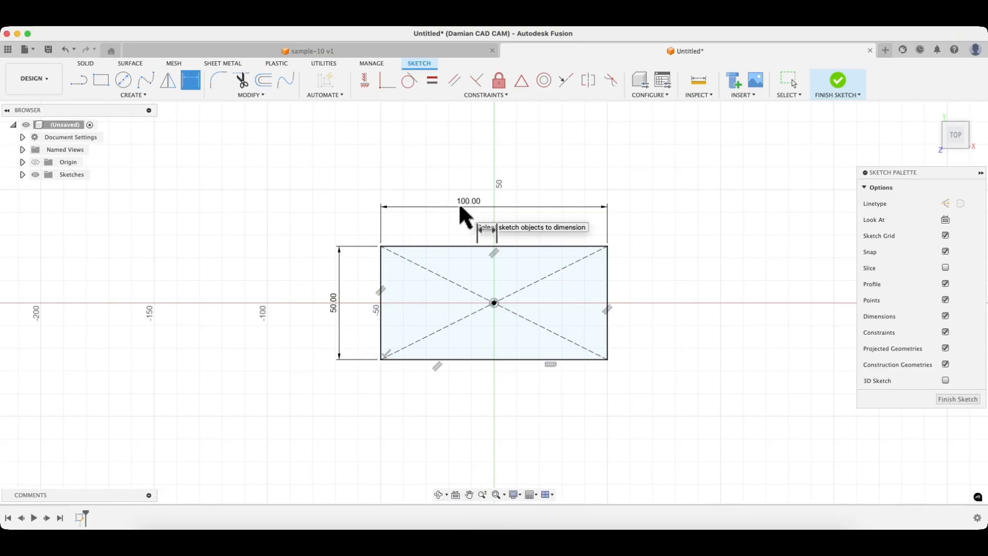
- Undo the rectangle's 100 mm width dimension
key(super+z)
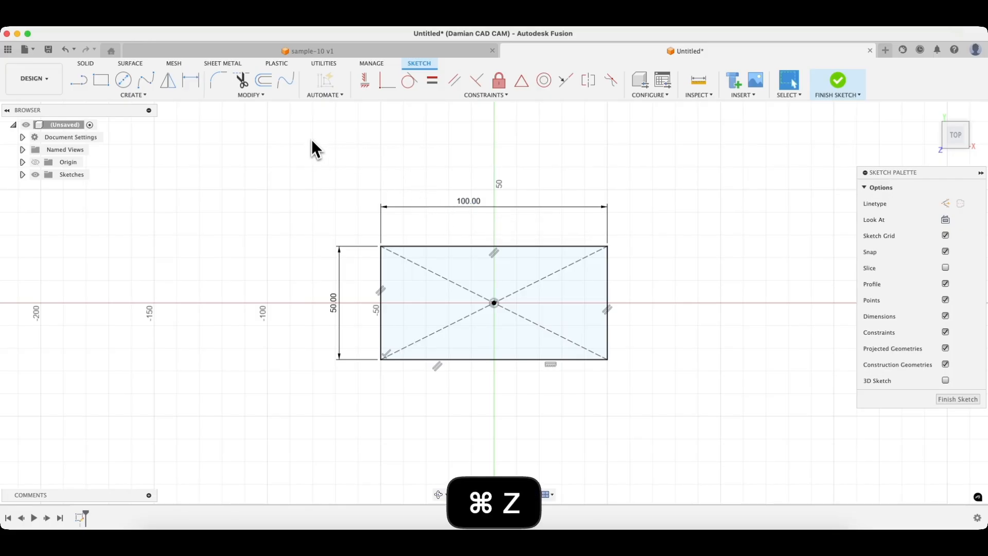
key(super+z)
key(super+z)
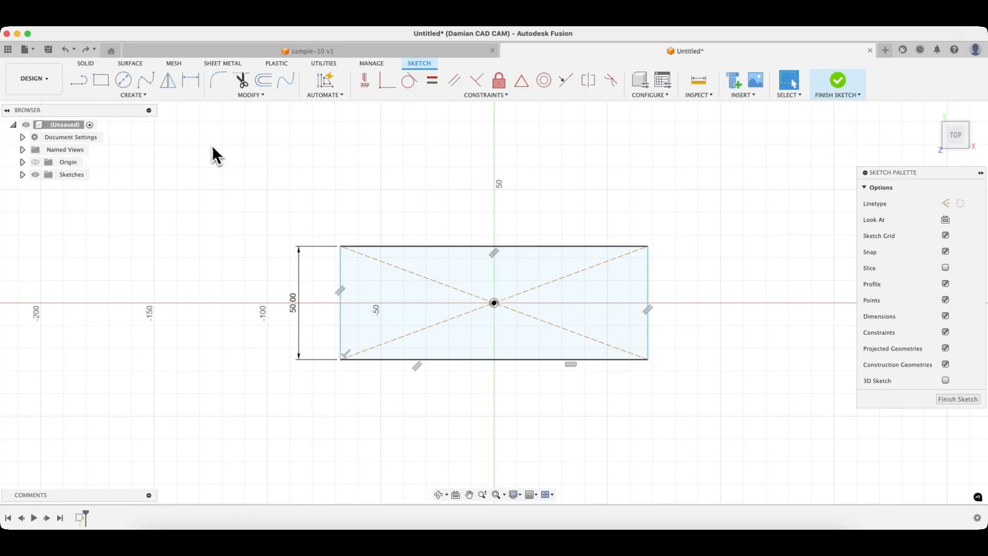
- Dimension the rectangle's upper edge to 100 mm and finish the sketch
click(190, 80)
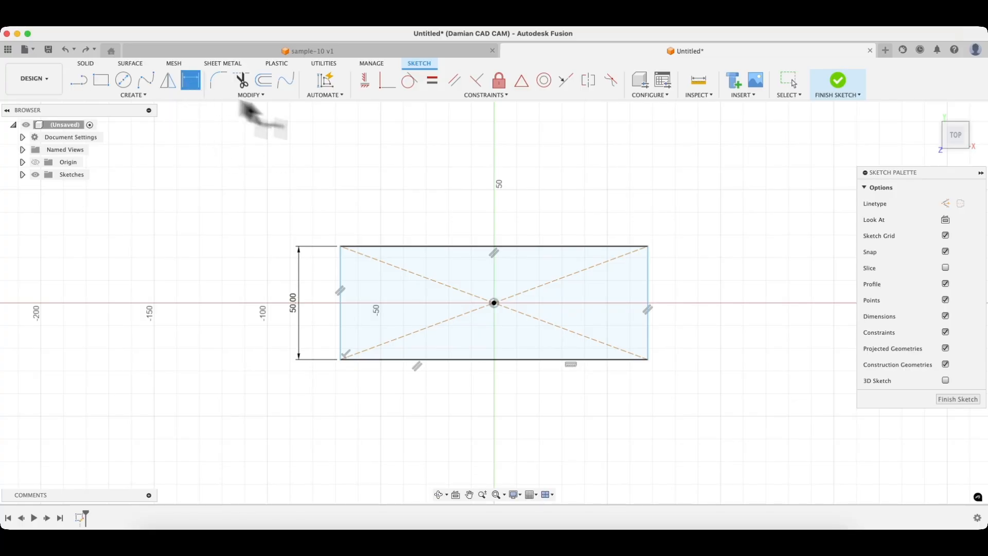
click(460, 245)
click(477, 187)
text(100)
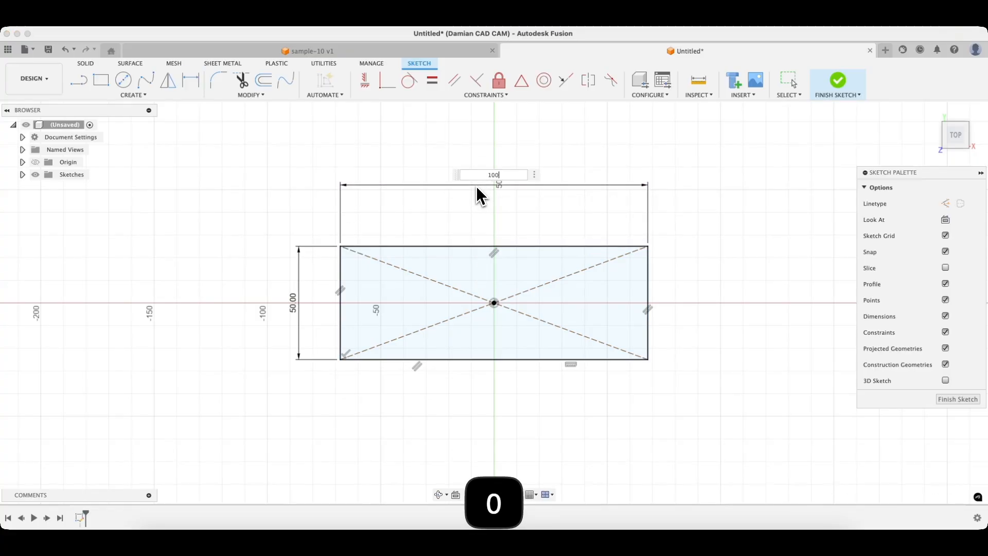
key(Return)
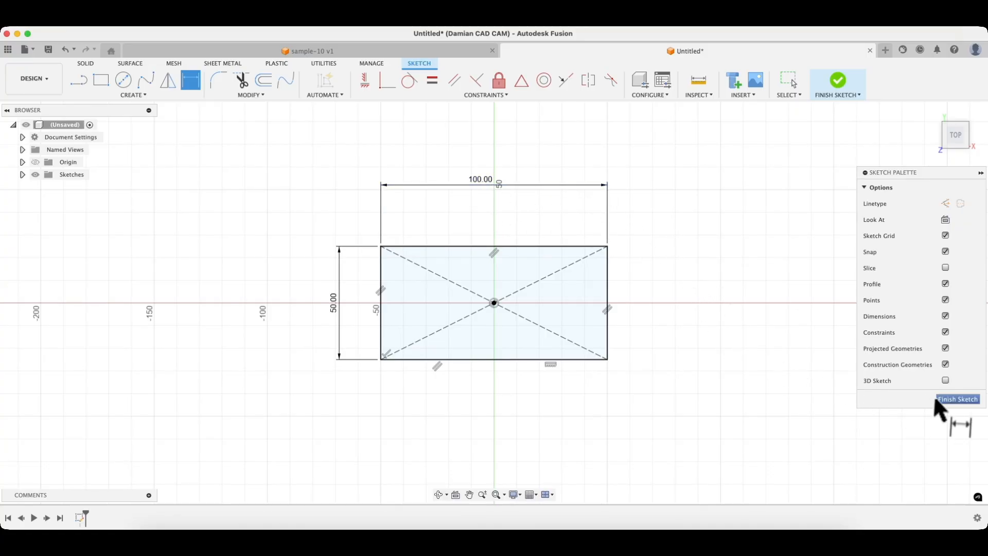
click(950, 401)
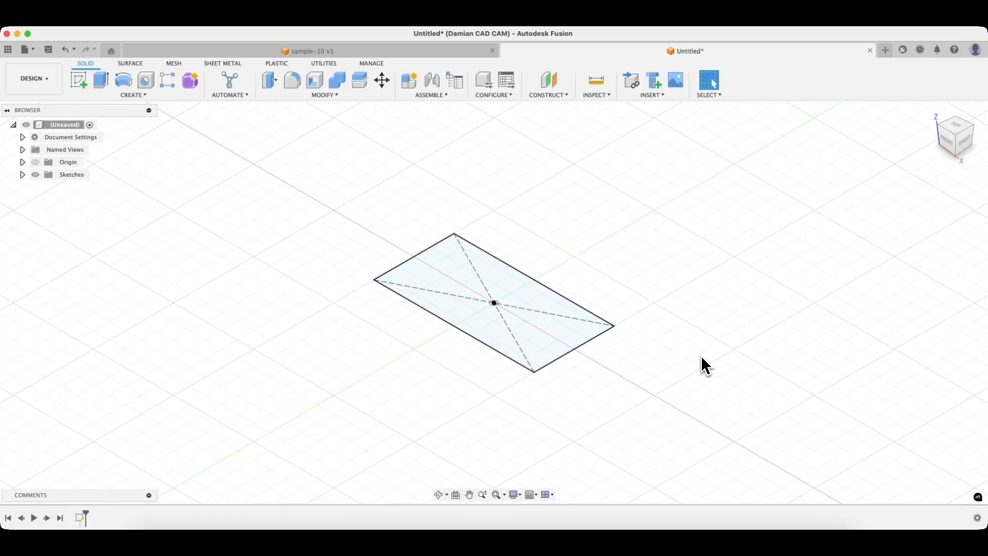
- Extrude the rectangle upward 5 mm as a new body
click(104, 82)
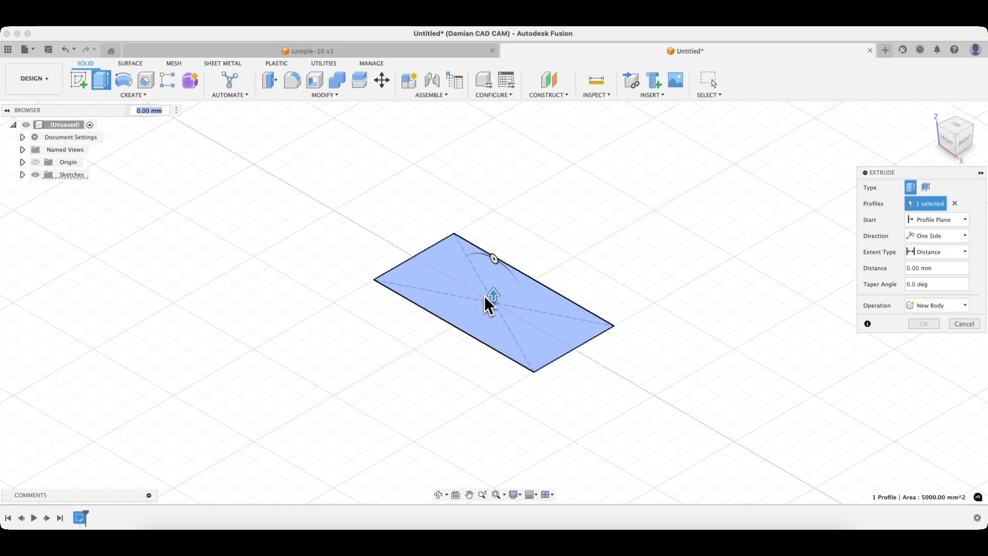
drag(493, 296, 495, 273)
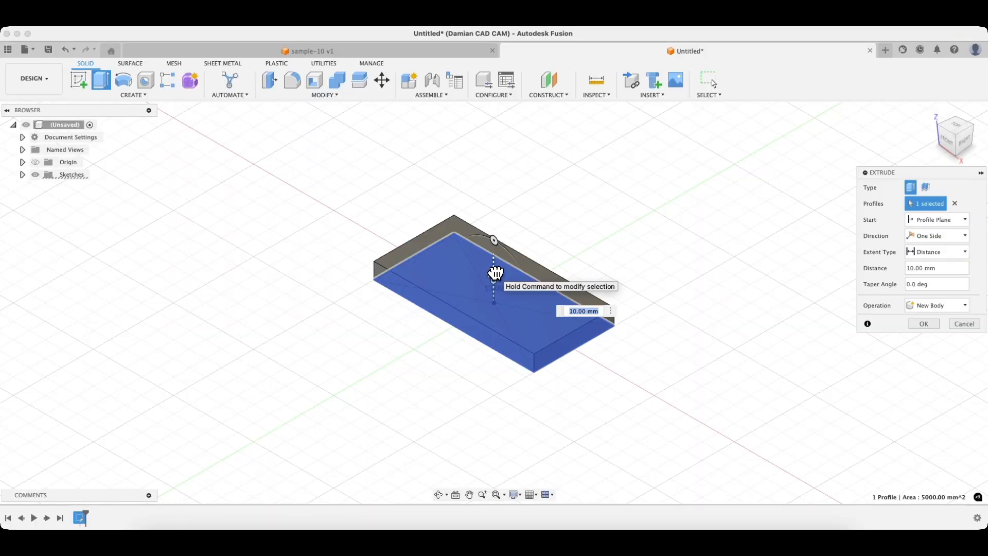
text(5)
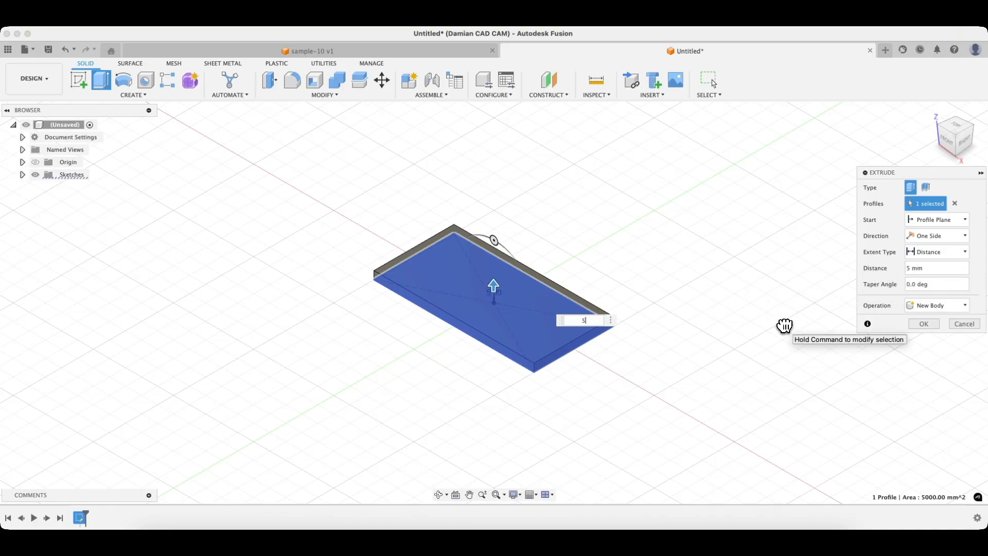
key(Return)
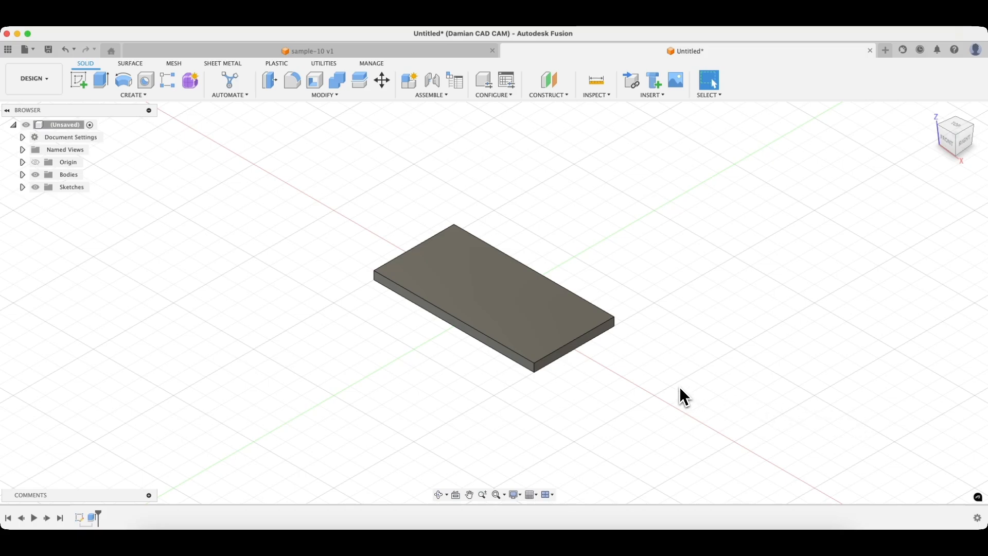
- Fillet the plate's four vertical corner edges with a constant 15 mm radius
shift+middle_drag(781, 377, 766, 380)
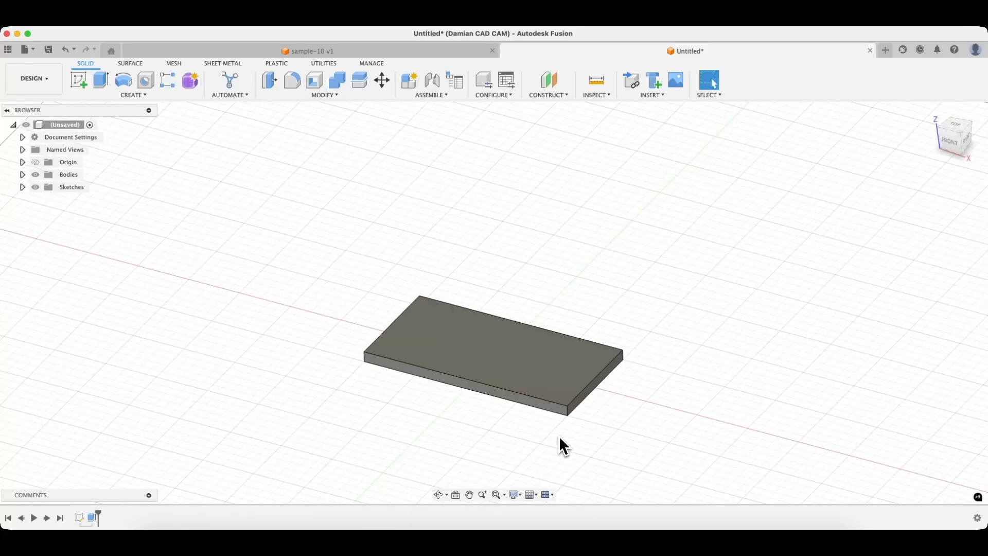
click(290, 84)
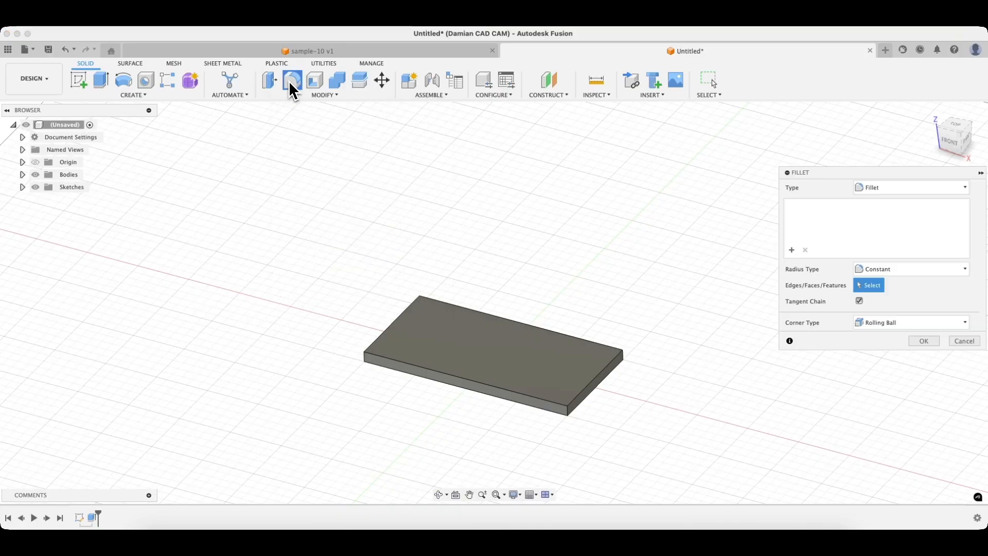
click(568, 411)
click(622, 356)
click(363, 362)
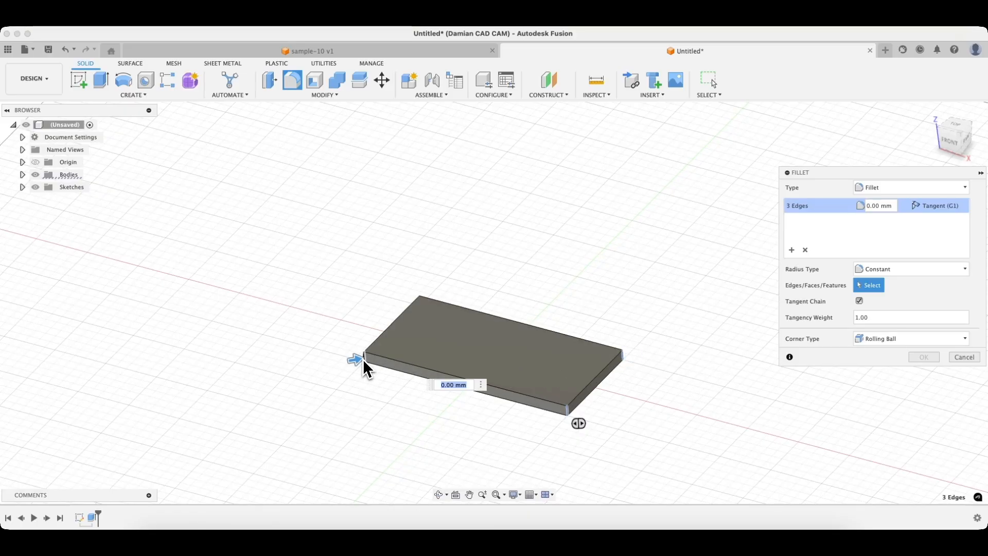
mouse_move(364, 362)
shift+middle_down()
mouse_move(412, 335)
mouse_move(393, 337)
mouse_move(373, 363)
shift+middle_up()
click(374, 366)
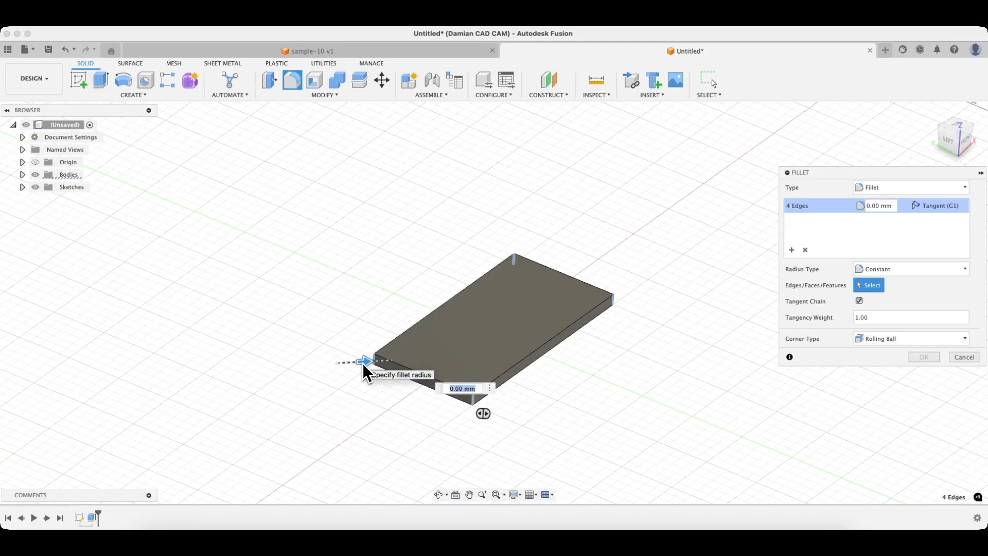
drag(362, 362, 371, 359)
click(482, 389)
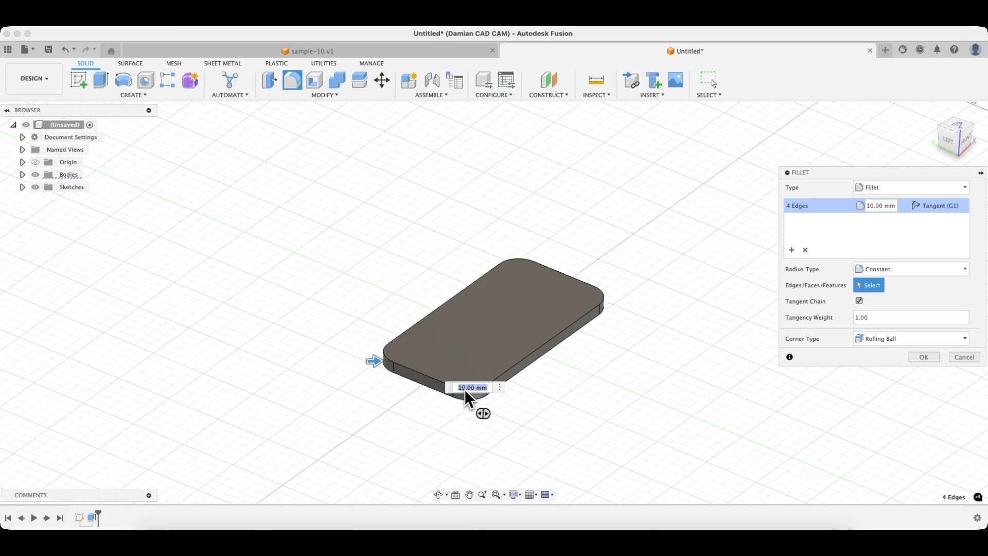
text(15)
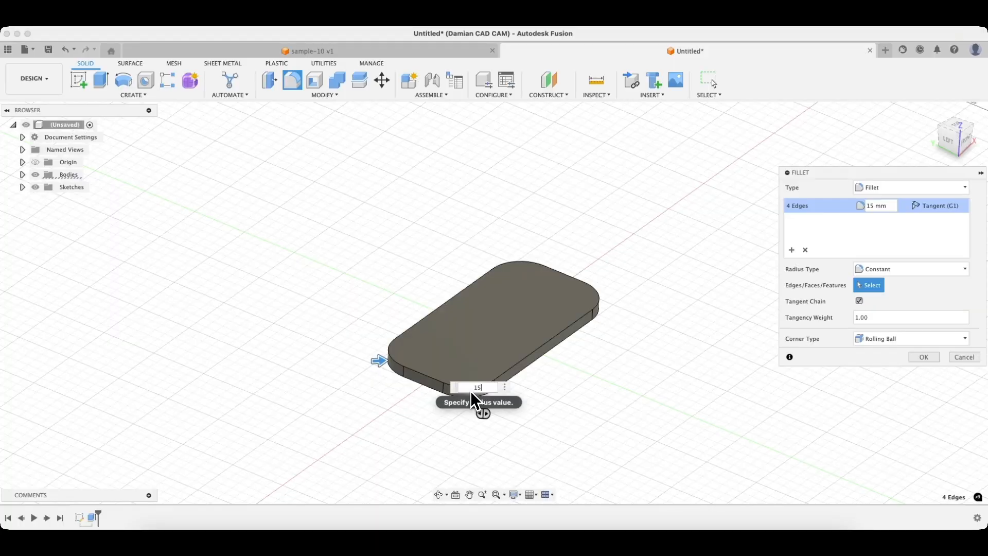
key(Return)
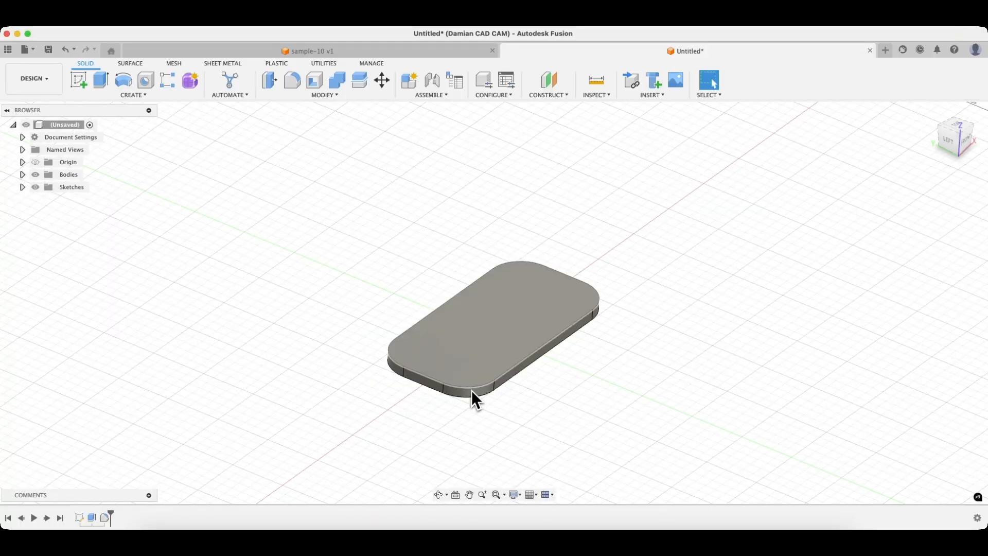
- Start a new sketch on the top face of the filleted plate
shift+middle_drag(521, 406, 397, 231)
shift+middle_drag(304, 270, 299, 288)
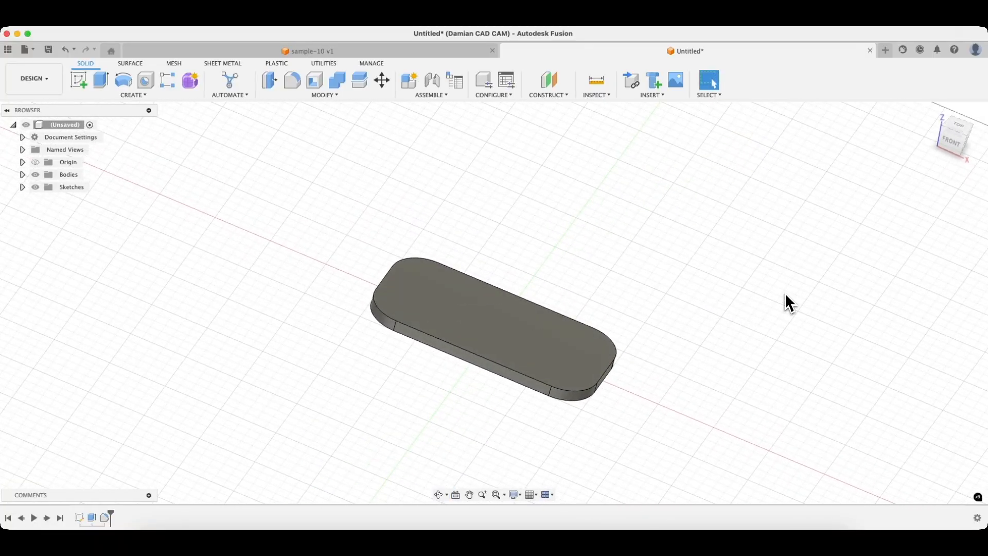
shift+scroll(785, 294, left, 5)
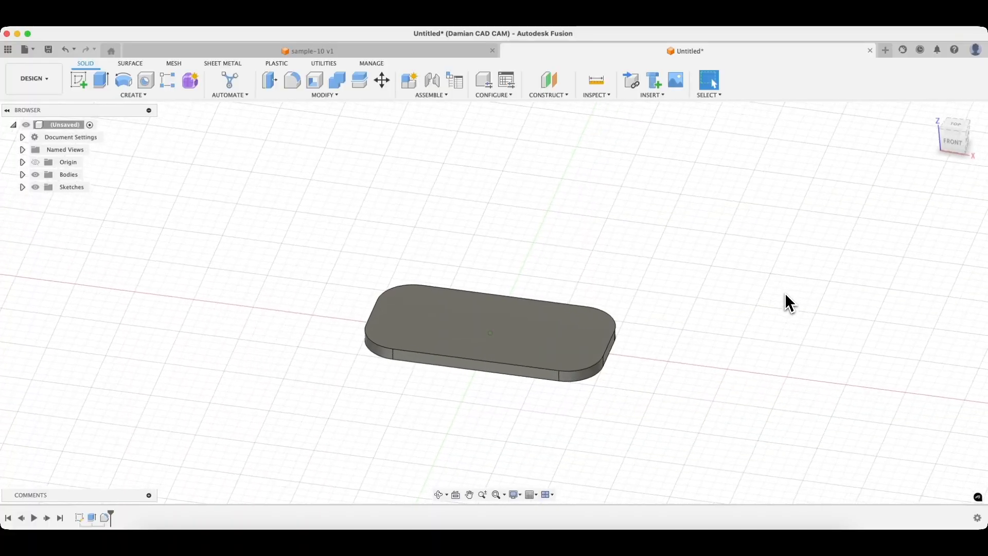
shift+scroll(785, 294, left, 3)
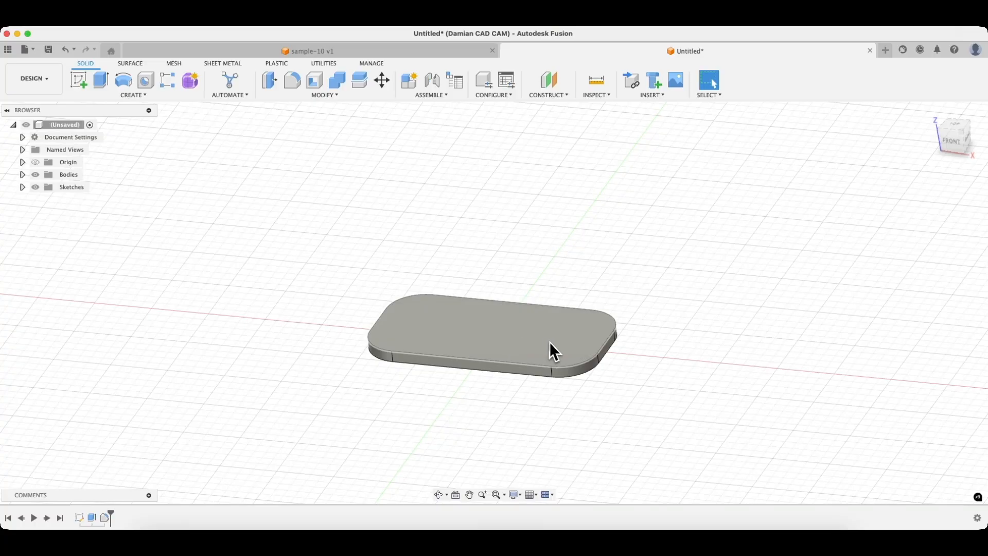
click(579, 354)
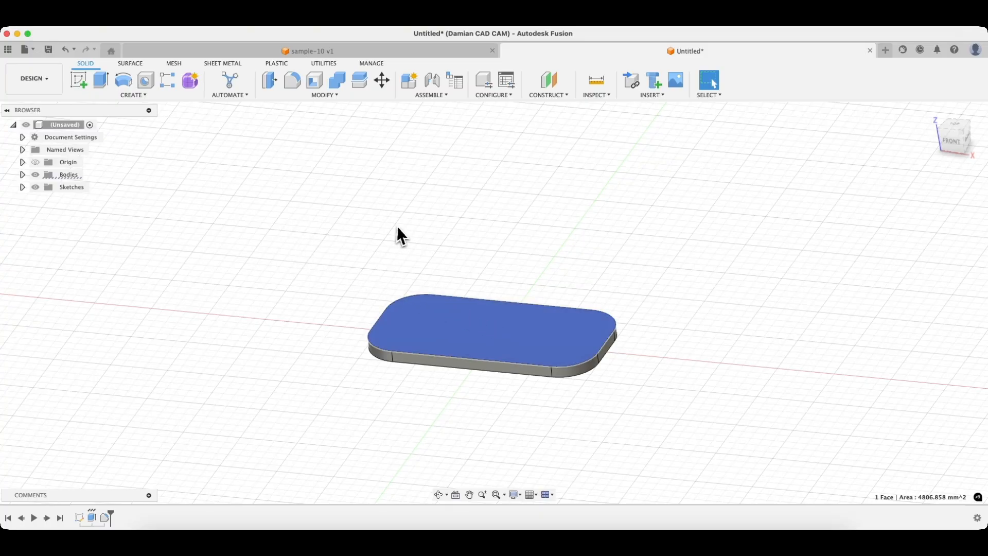
click(87, 86)
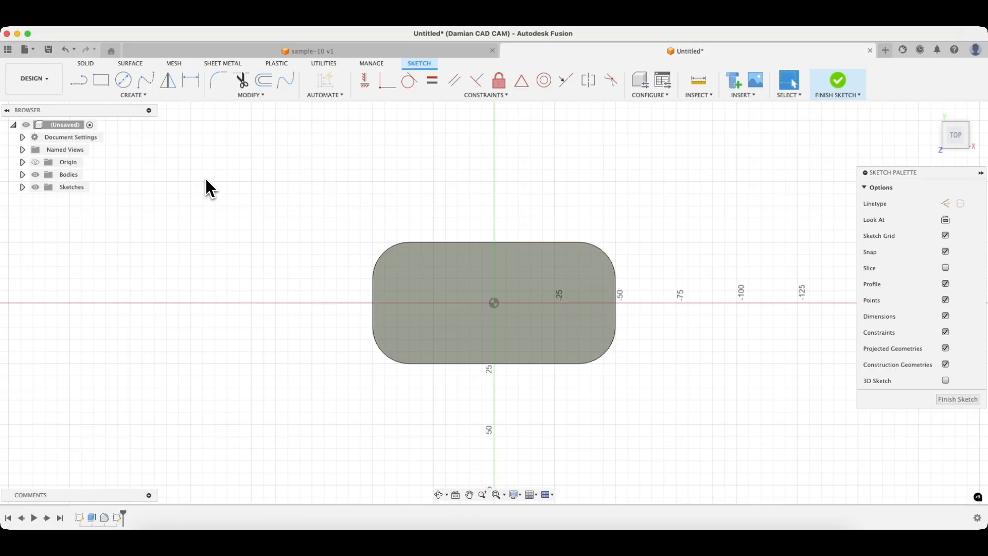
- Sketch a horizontal center point slot from the origin, with end arcs of about 15 mm radius reaching the plate's short edges
click(151, 96)
mouse_move(127, 148)
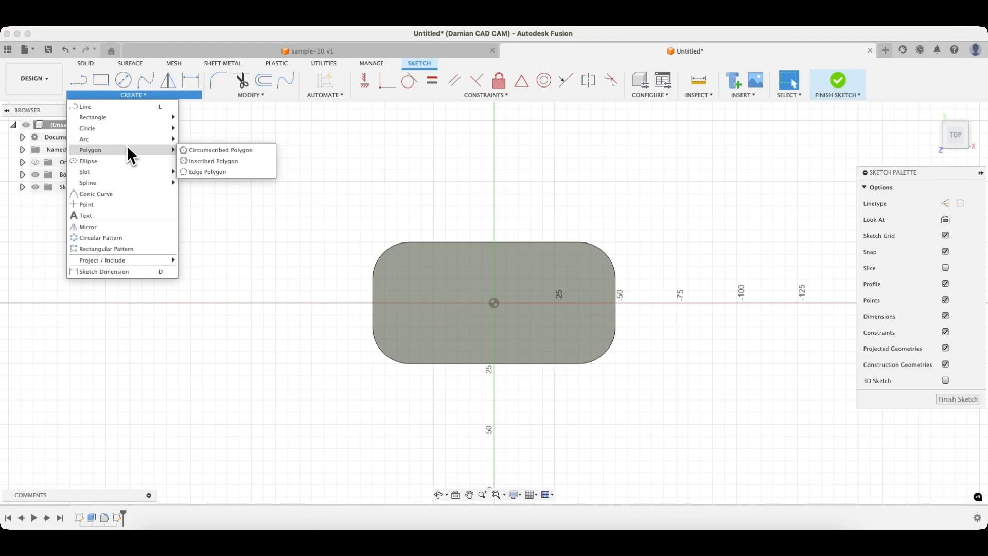
mouse_move(119, 172)
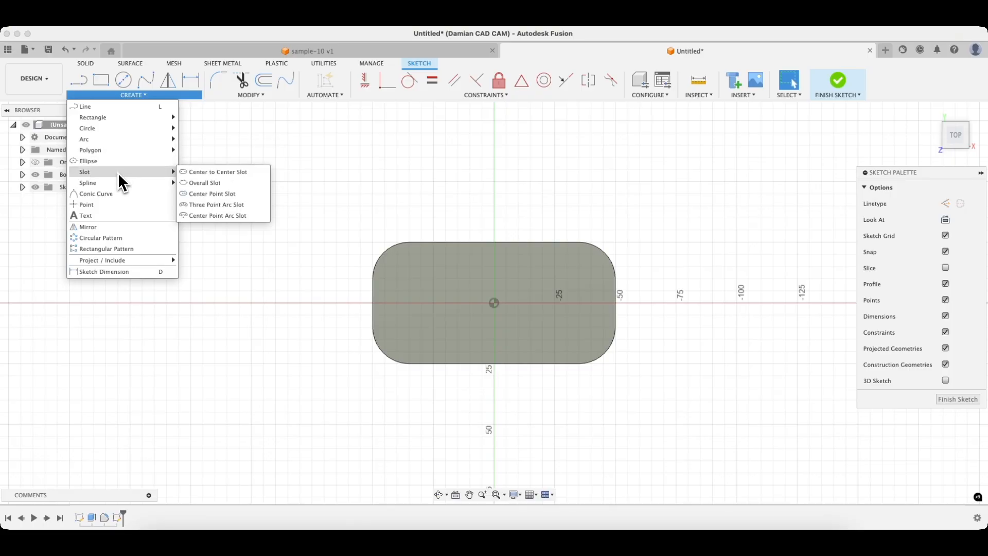
click(220, 198)
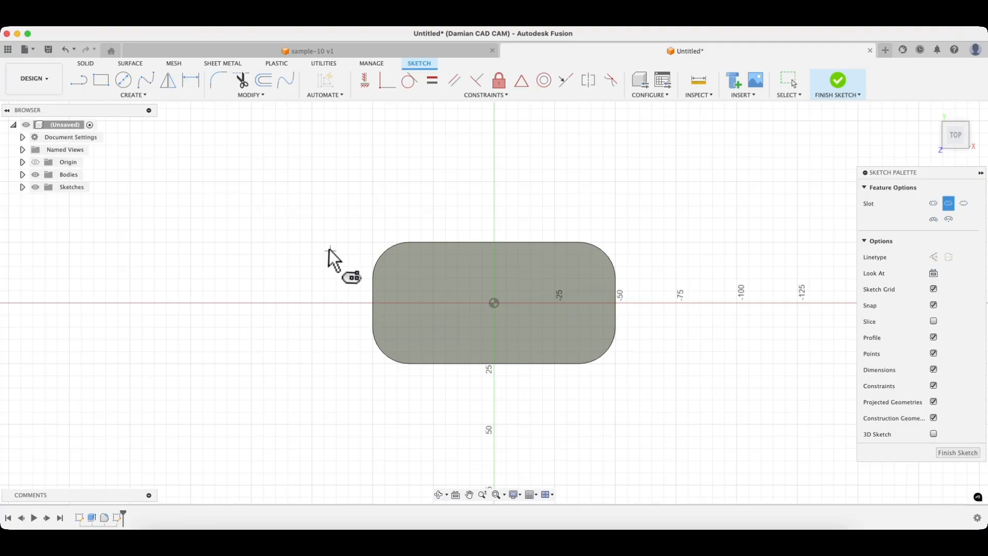
click(494, 301)
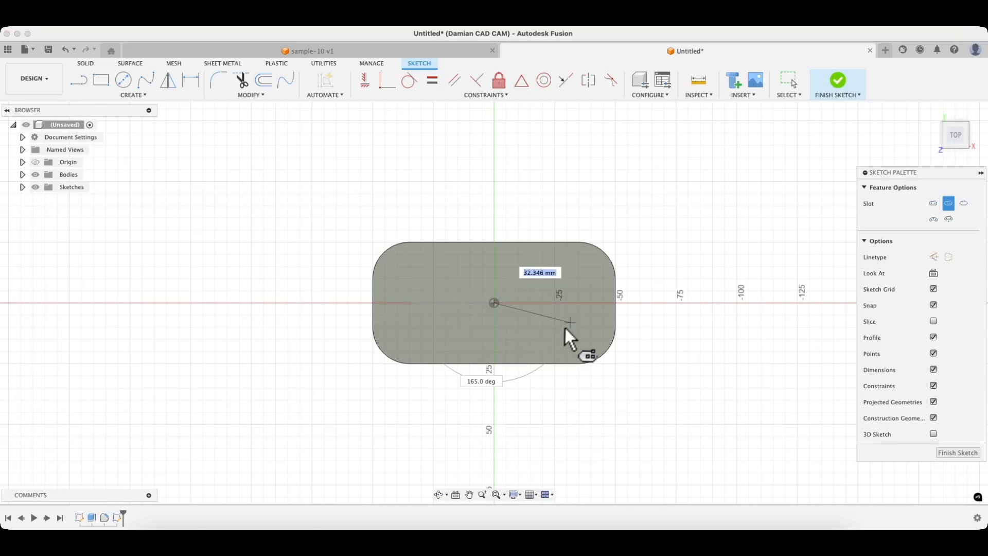
click(579, 302)
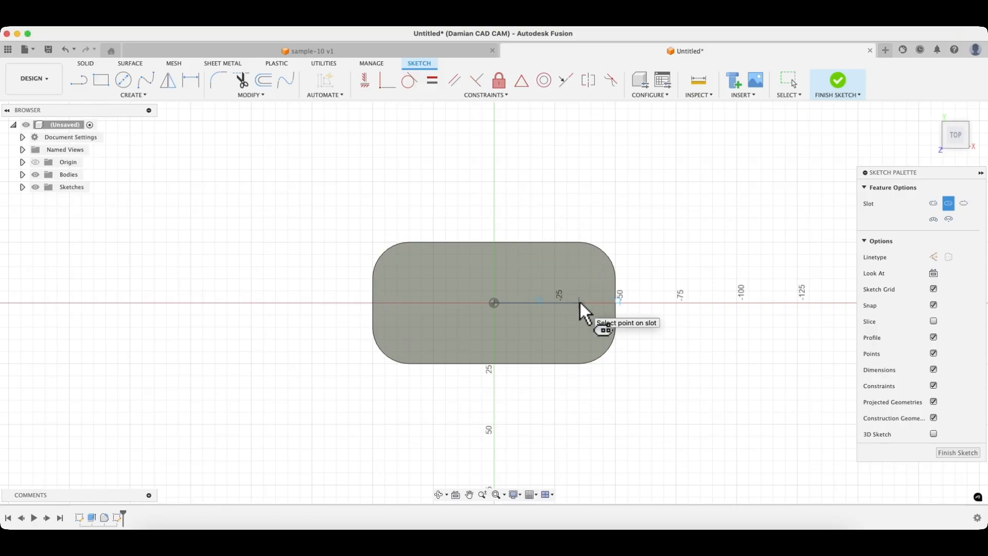
click(578, 336)
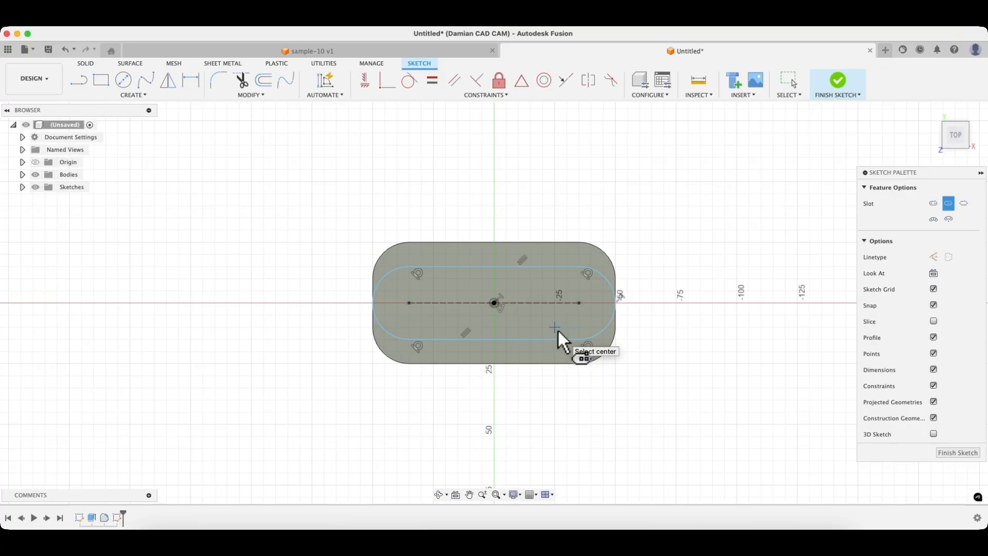
key(Escape)
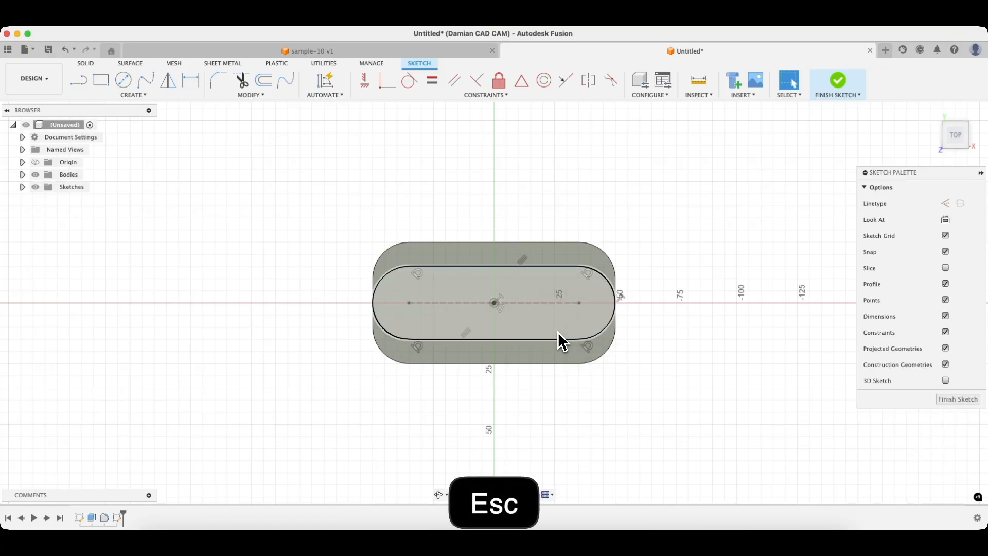
- Try out different slot lengths and widths by moving its end center and upper tangent points, stretching the center to about 39 mm from the origin
drag(579, 302, 516, 310)
mouse_move(576, 303)
mouse_down()
mouse_move(532, 307)
mouse_move(560, 307)
mouse_up()
mouse_move(560, 267)
mouse_down()
mouse_move(557, 249)
mouse_move(557, 272)
mouse_up()
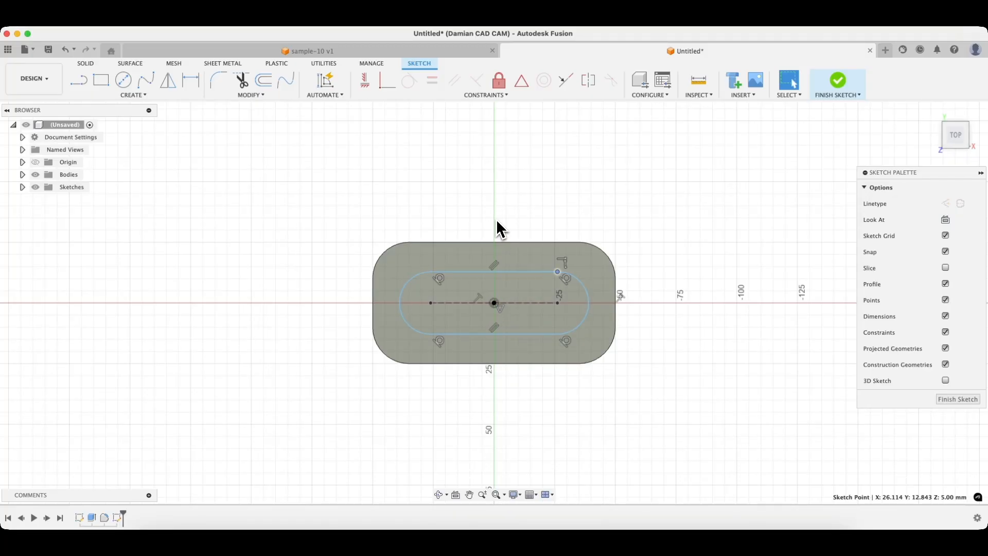
drag(559, 305, 588, 310)
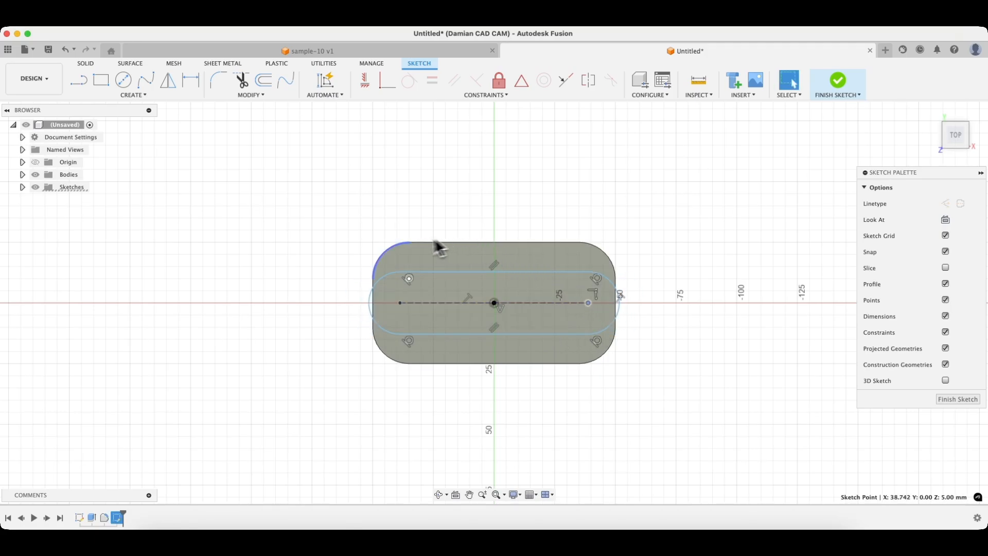
drag(587, 273, 586, 254)
- Undo the last changes to the slot's shape
key(super+z)
key(super+z)
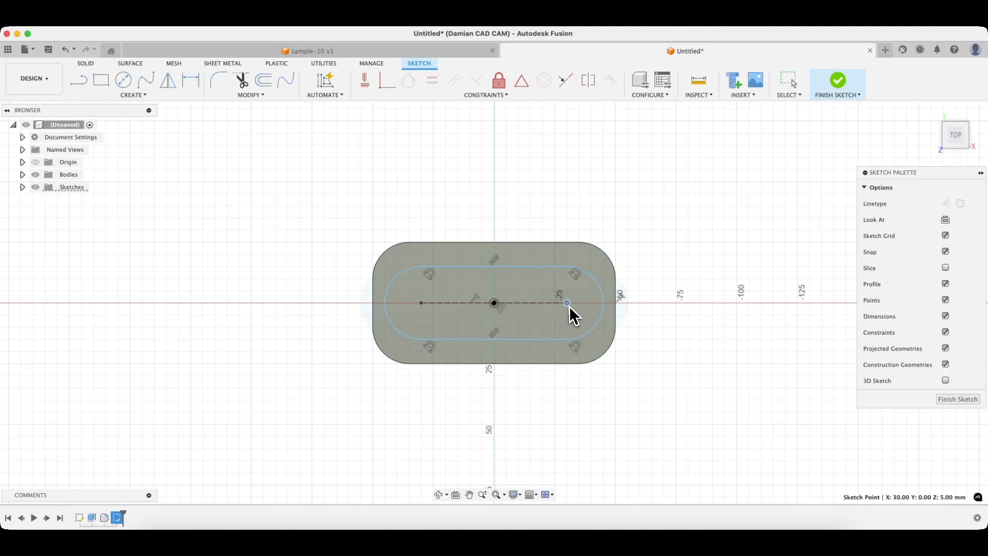
key(Escape)
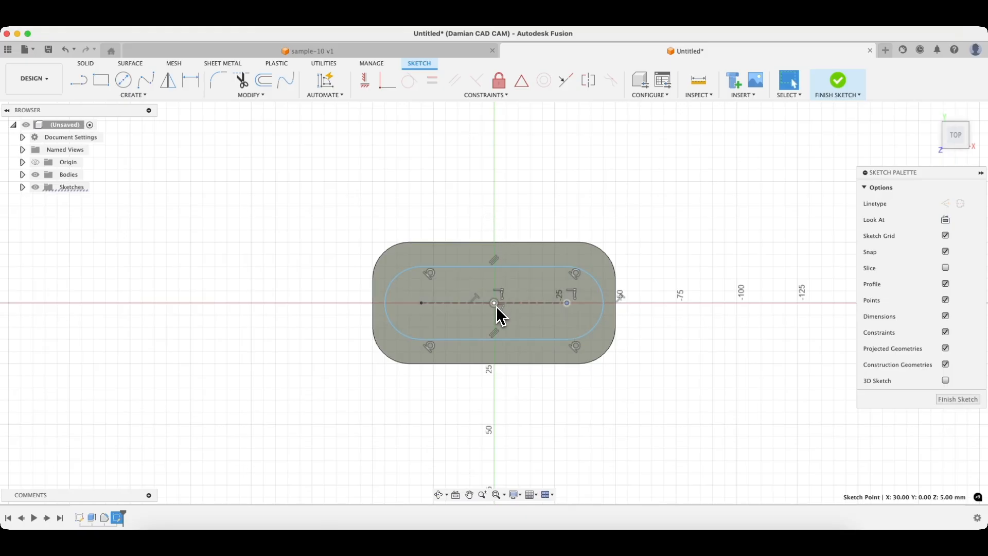
click(520, 302)
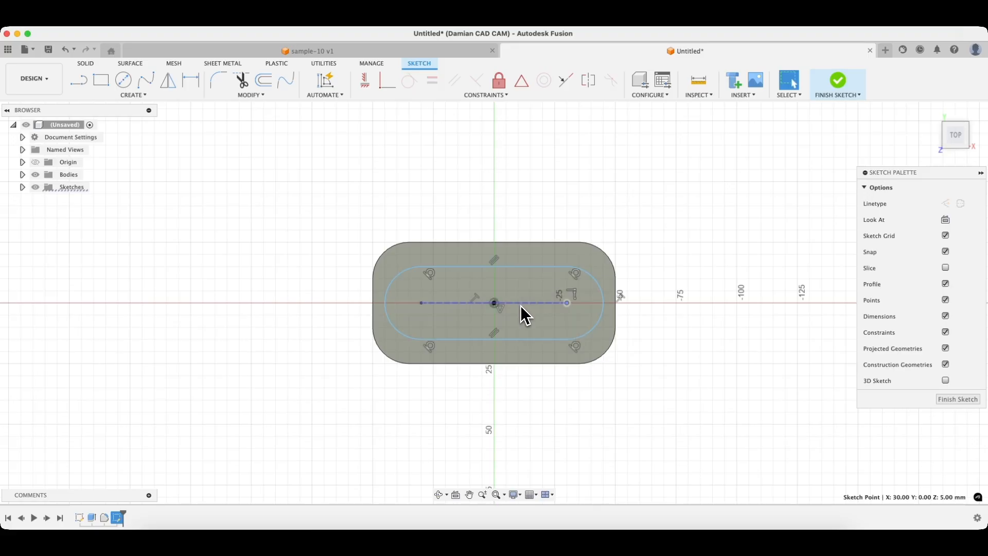
click(523, 228)
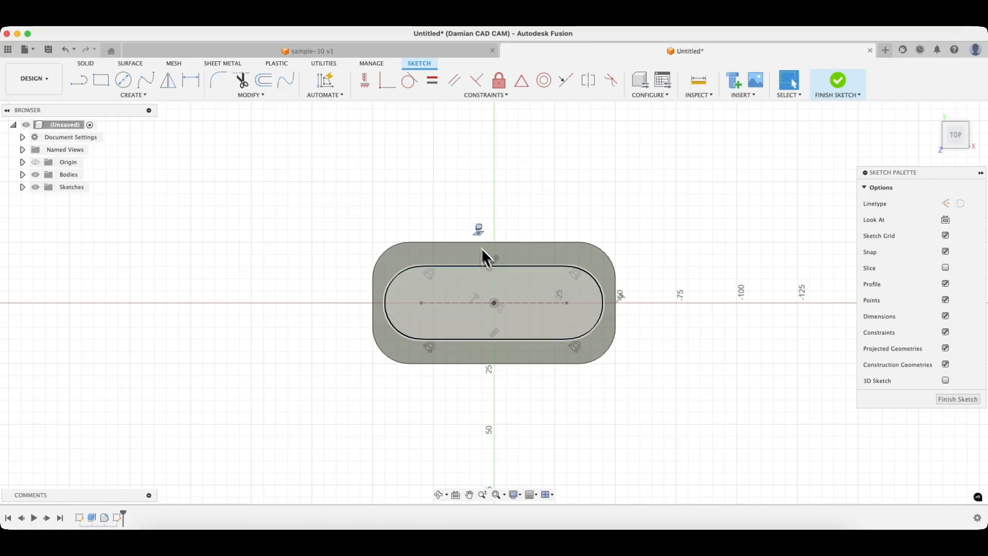
click(534, 268)
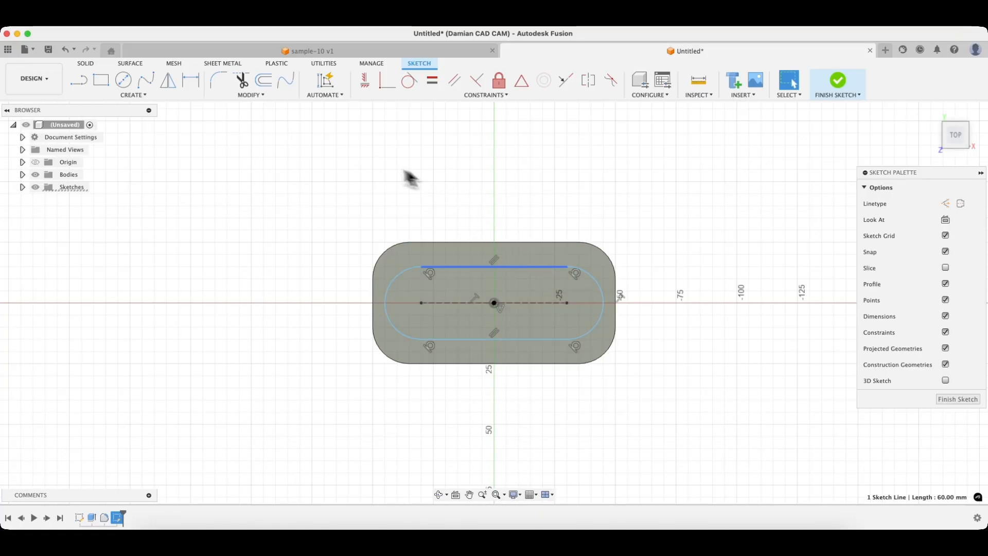
click(192, 85)
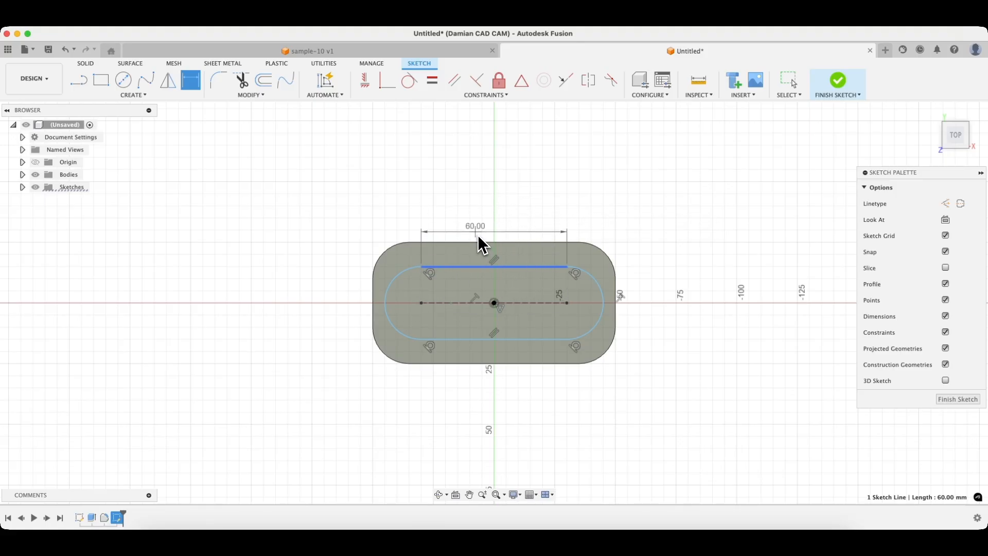
key(Escape)
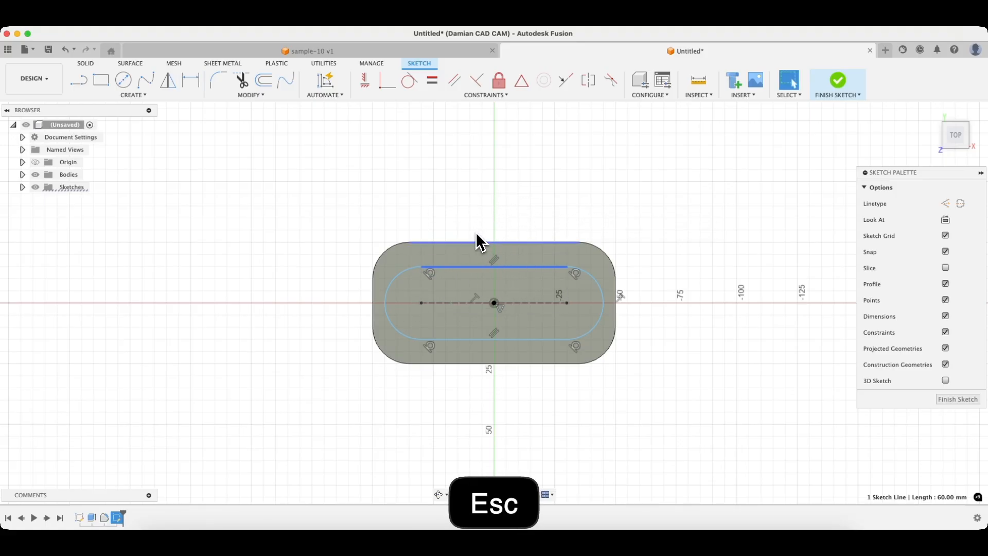
click(440, 221)
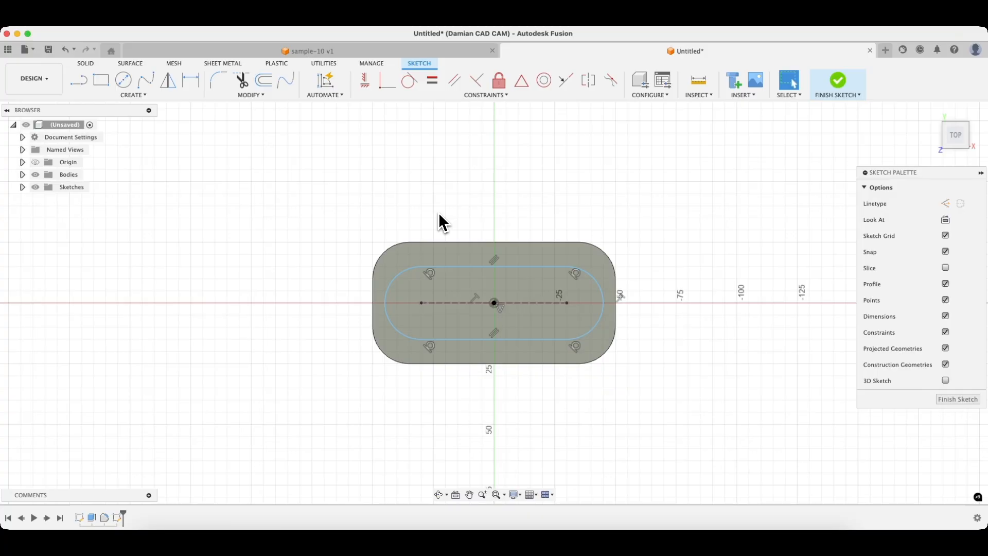
- Dimension the slot's center-to-center construction line to 50 mm, placing the dimension above the plate
click(197, 96)
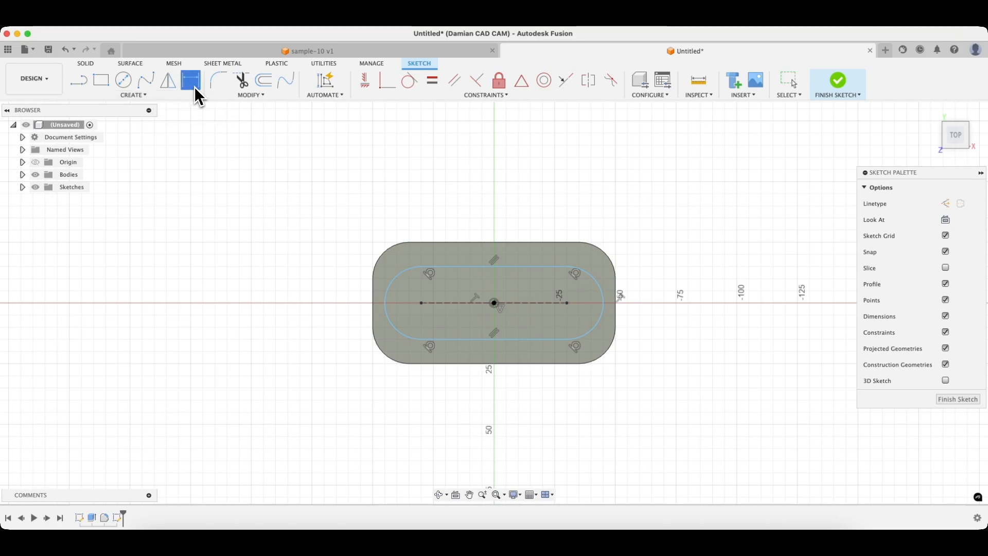
click(525, 301)
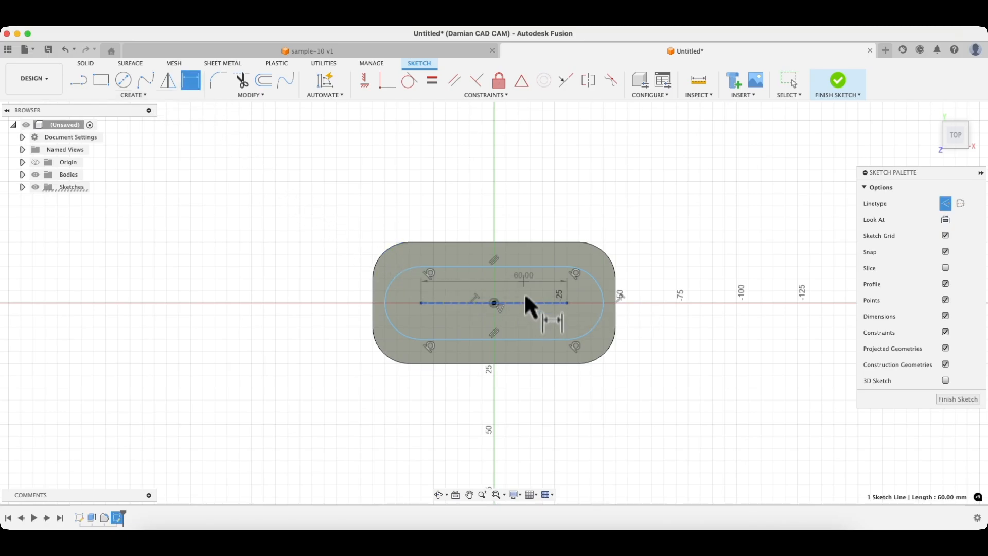
click(513, 192)
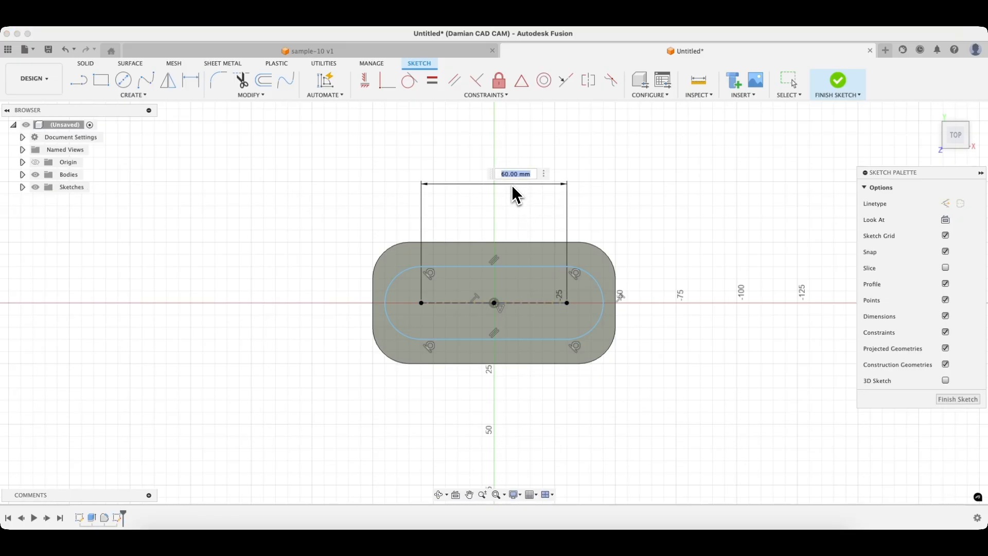
text(50)
key(Return)
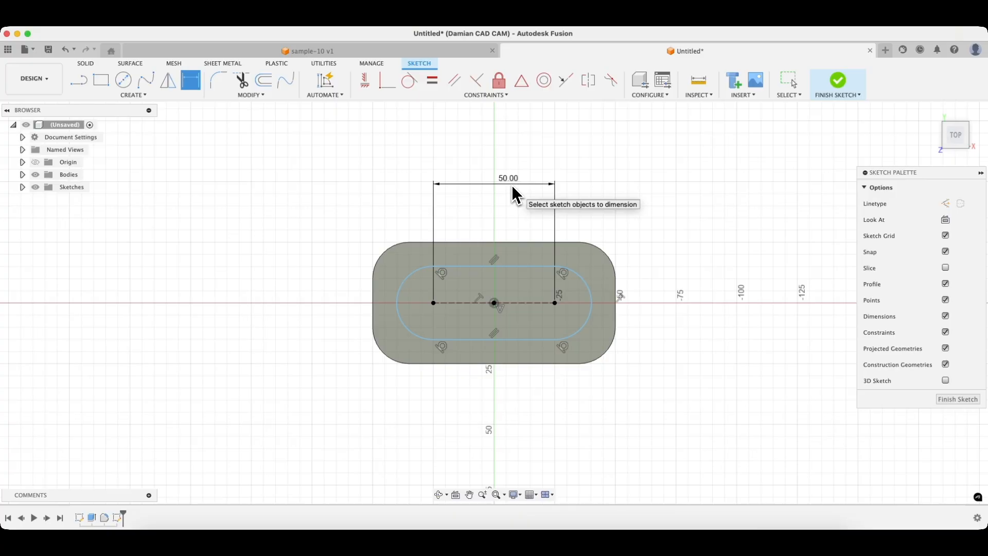
- Dimension the radius of the slot's right end arc to 20 mm, placing the dimension above the plate
click(591, 287)
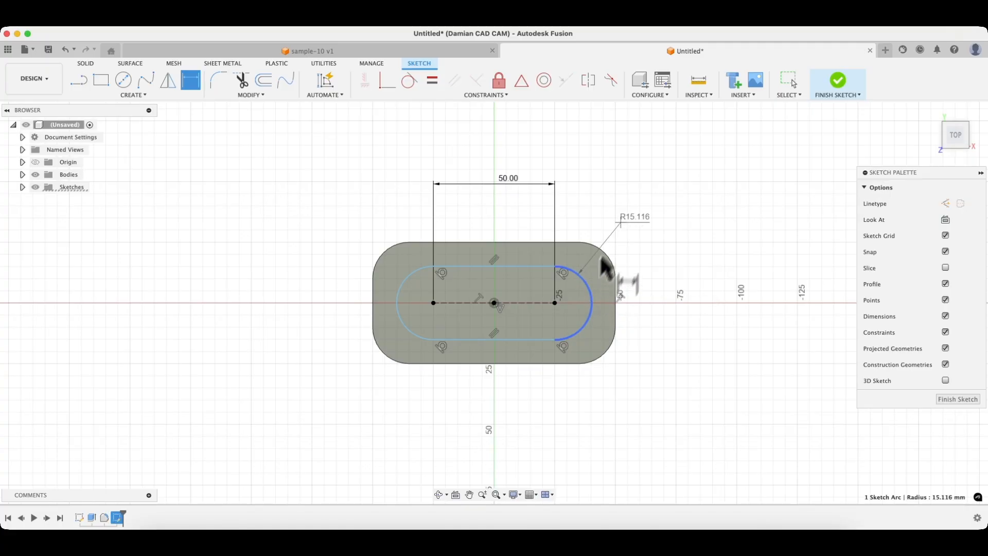
click(638, 165)
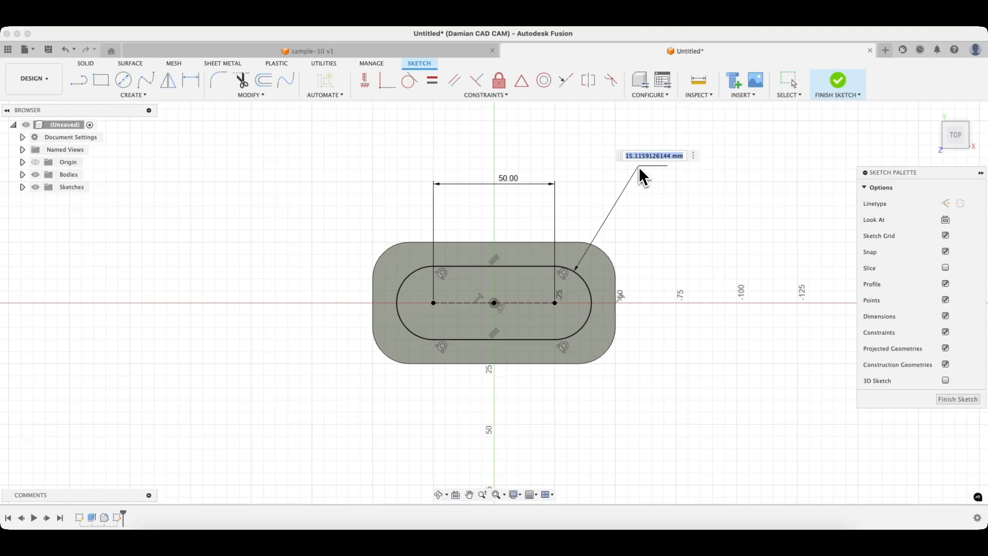
text(20)
key(Return)
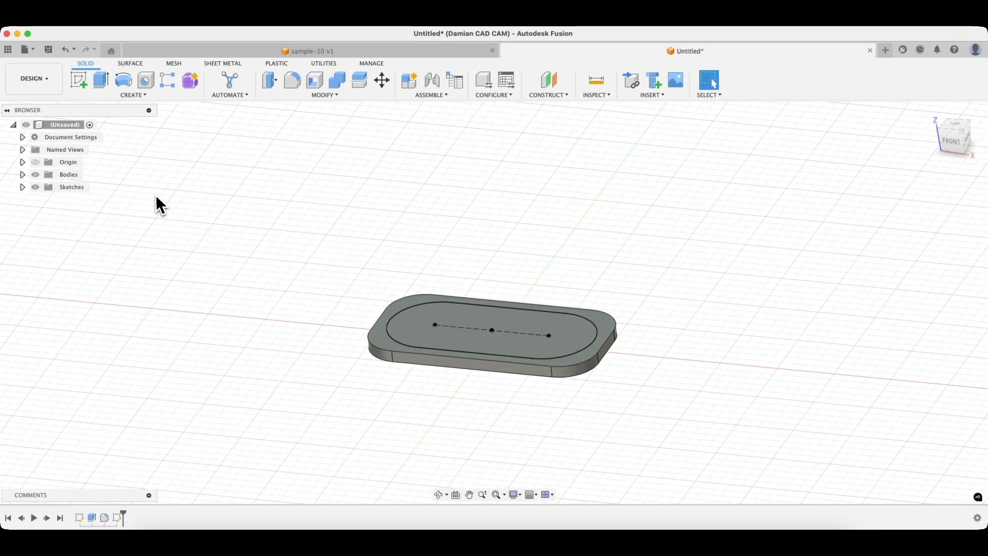
- Extrude the slot profile 10 mm upward from the base plate and join it to the body
click(99, 88)
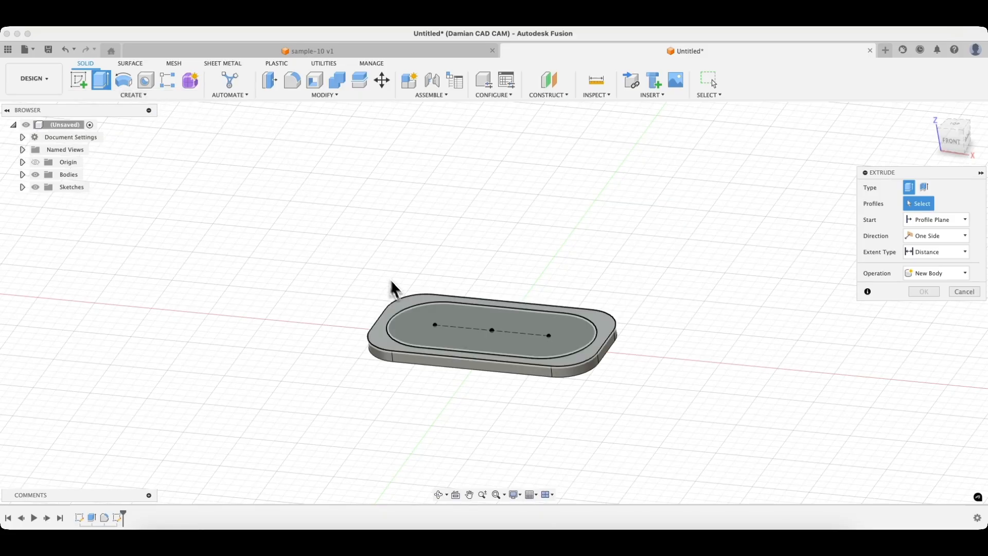
click(419, 323)
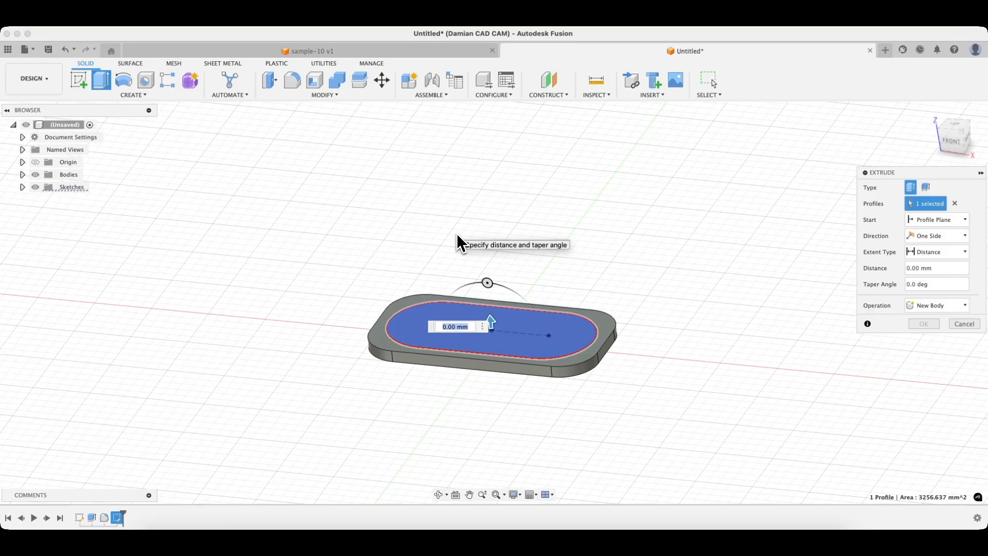
text(10)
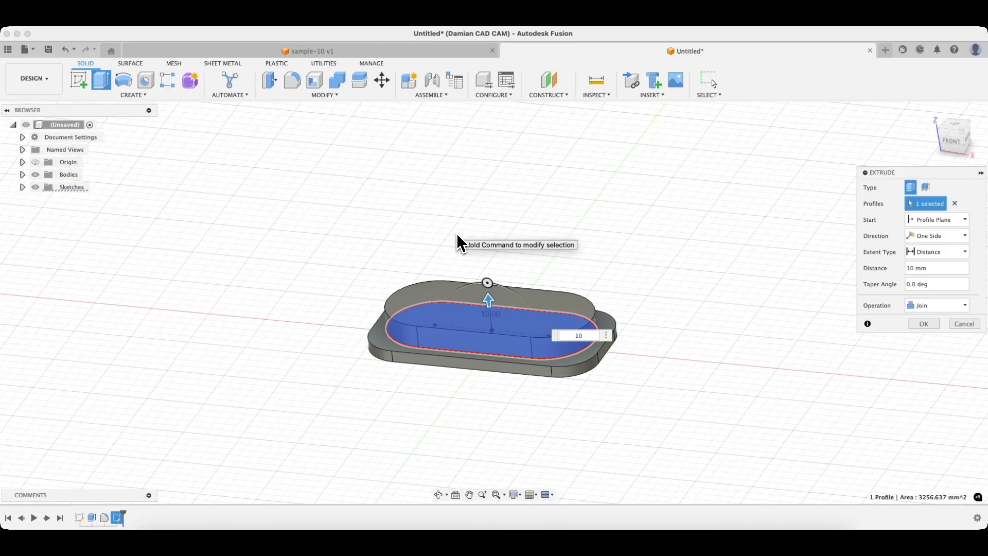
key(Return)
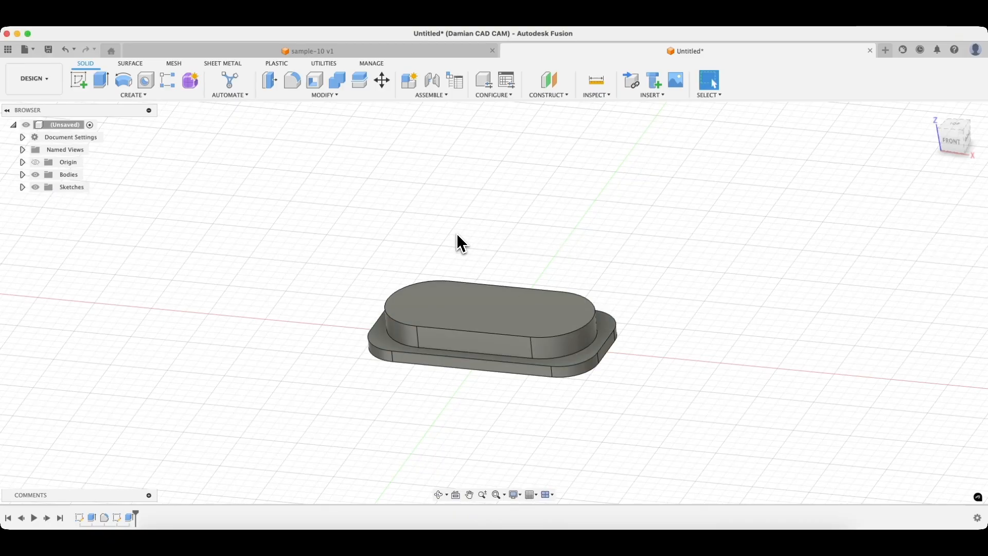
- Sketch on the raised slot's top face, offsetting its outline 5 mm inward, and finish the sketch
scroll(456, 233, up, 5)
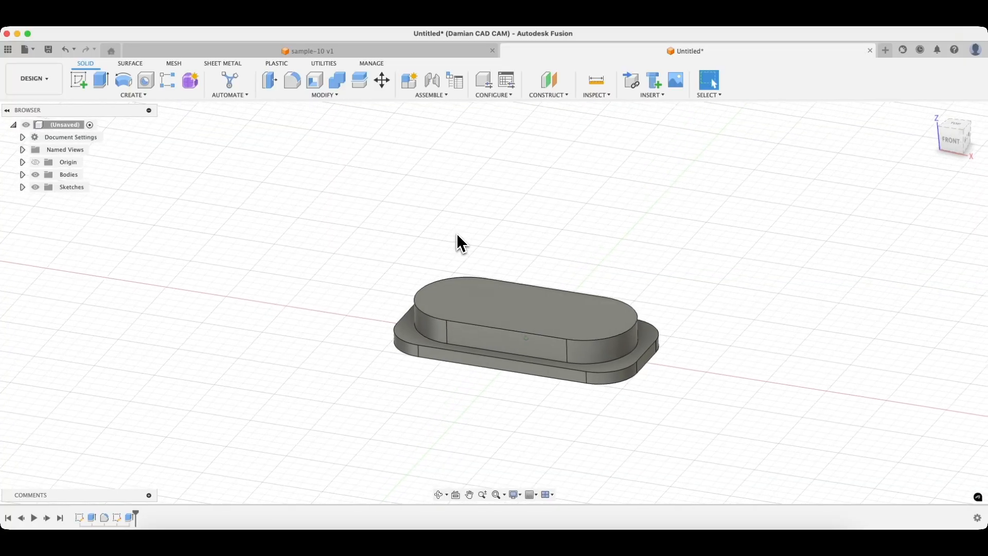
scroll(455, 233, up, 3)
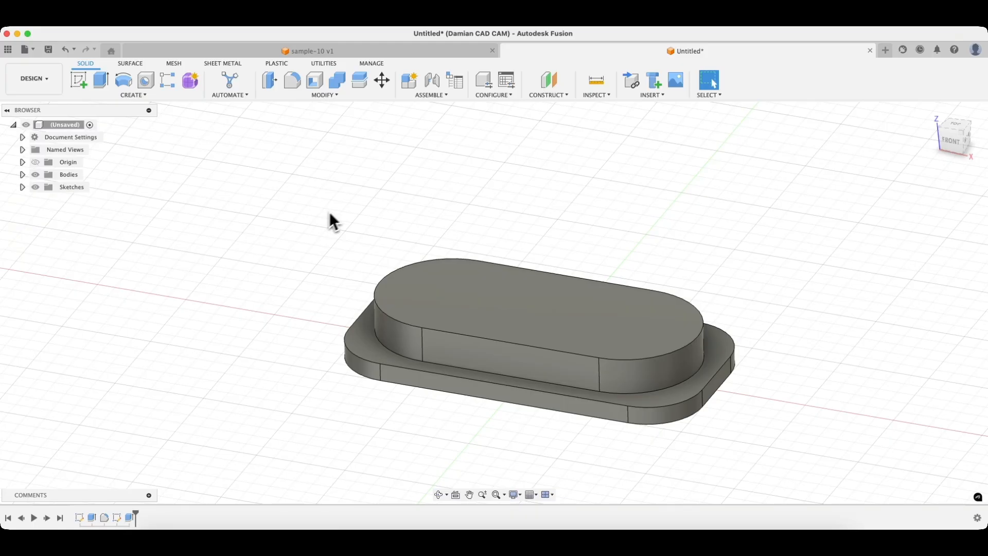
click(528, 314)
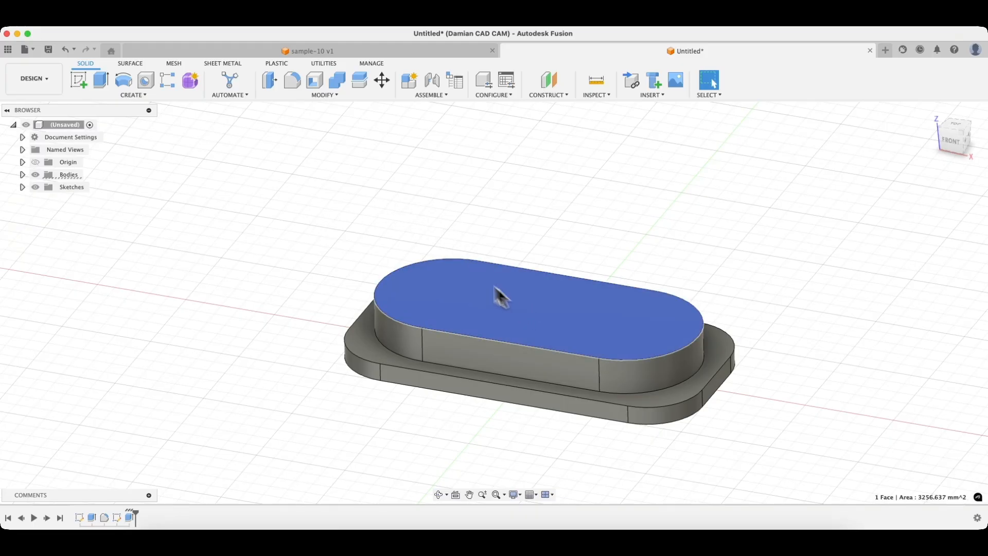
click(83, 84)
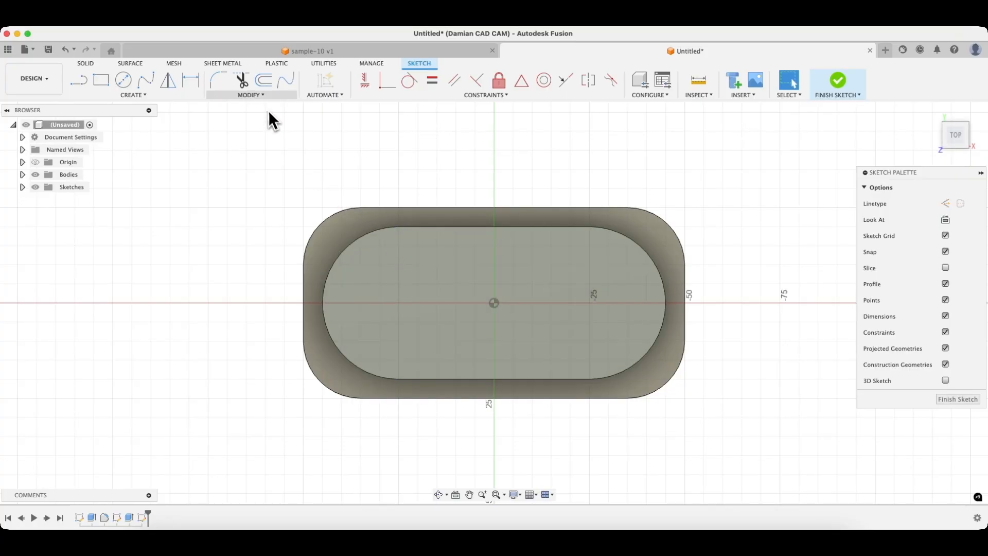
click(266, 83)
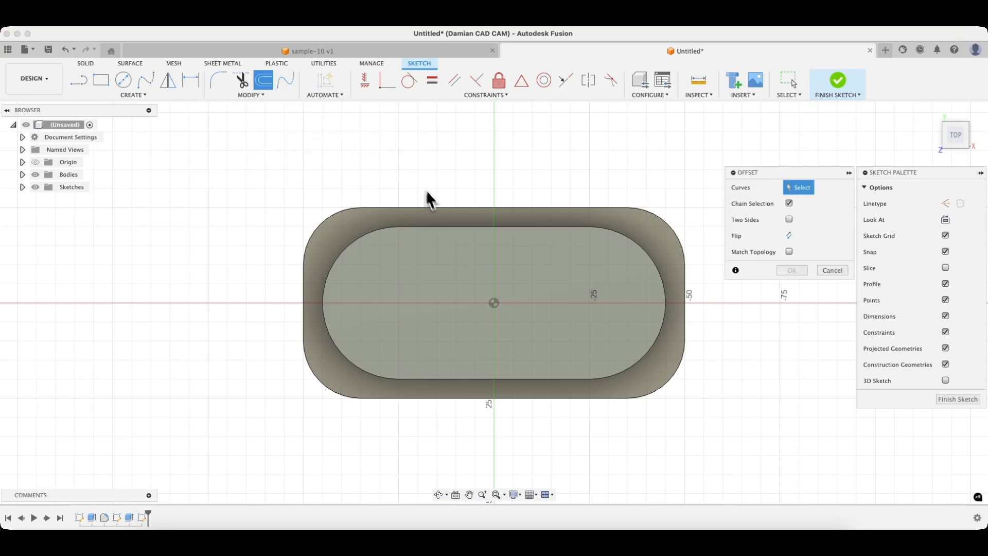
click(444, 230)
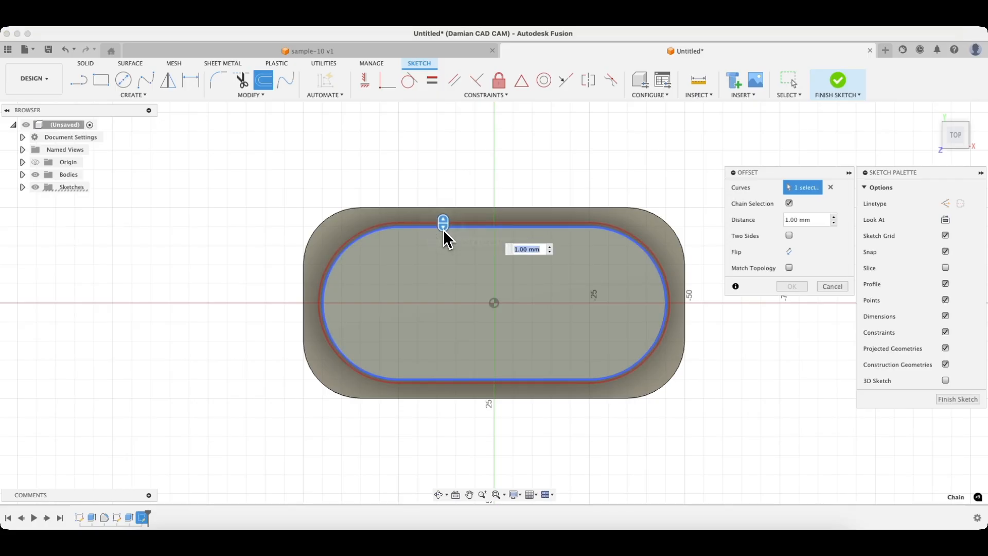
drag(444, 232, 439, 254)
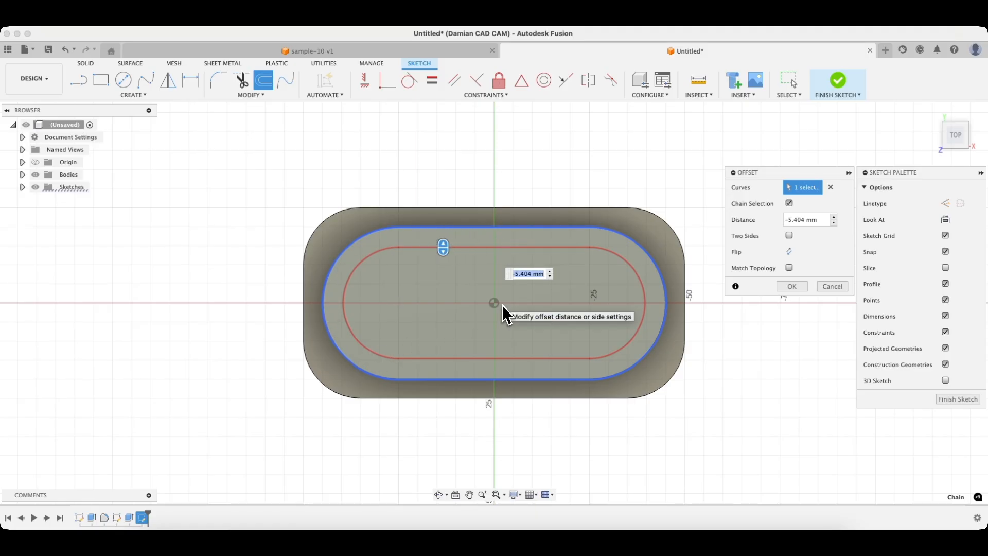
text(-5)
key(Return)
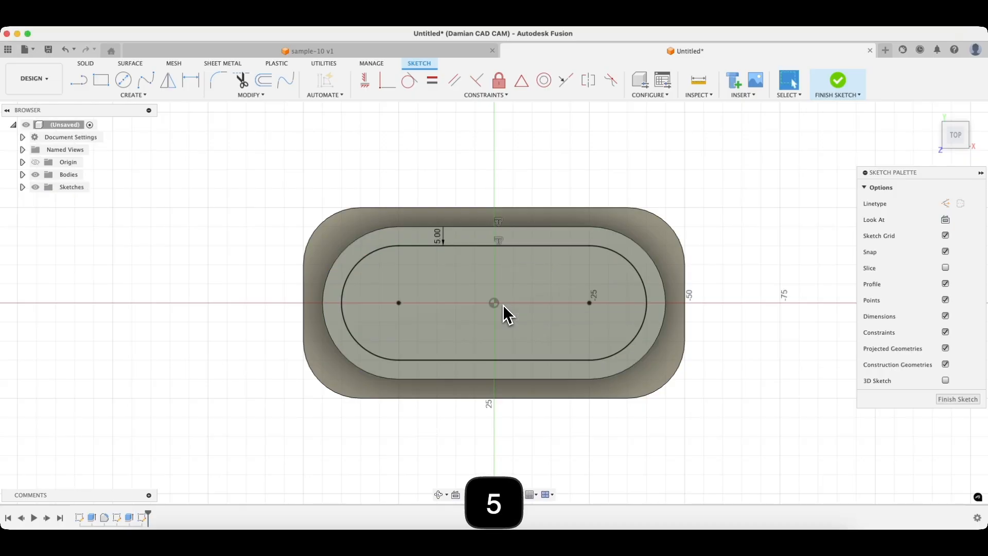
middle_drag(503, 304, 587, 305)
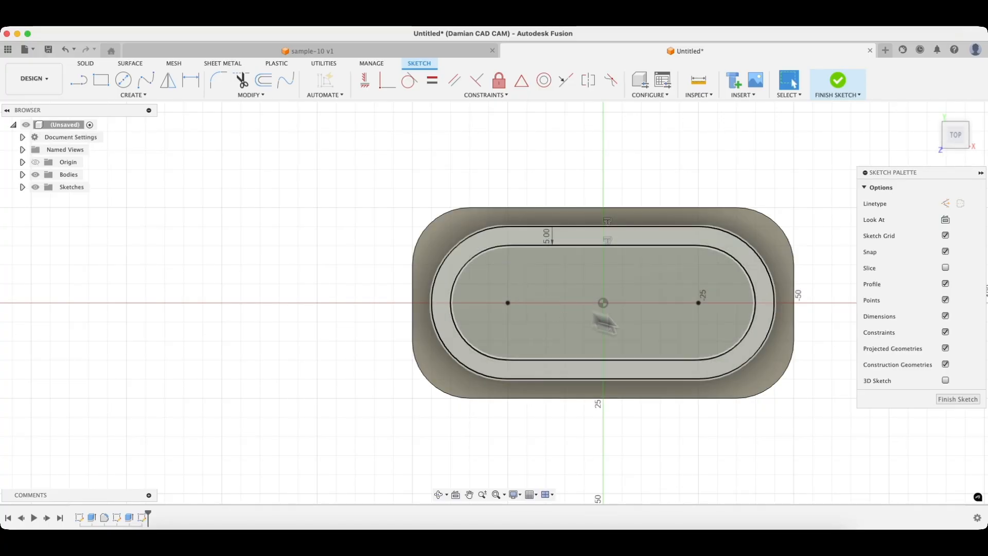
click(956, 400)
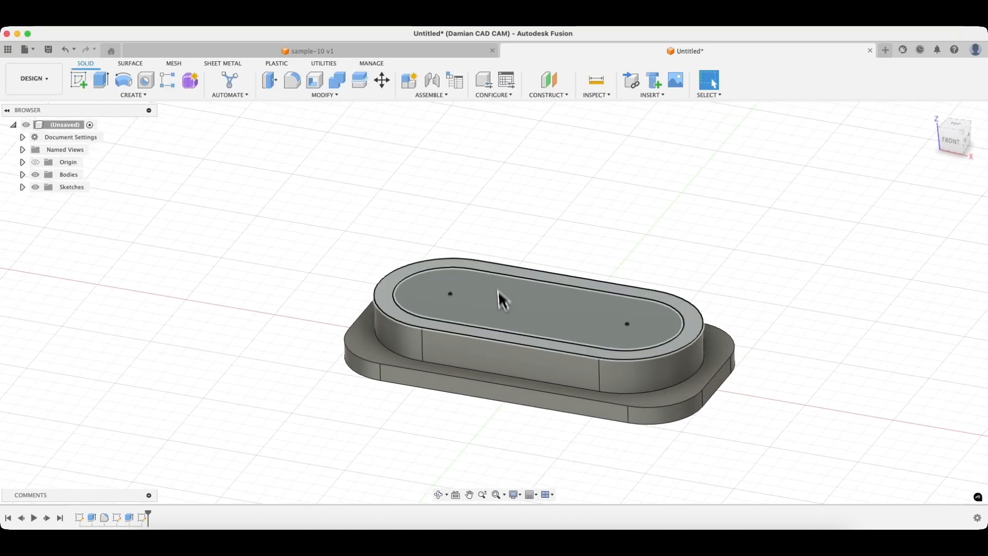
- Extrude the inner slot profile 5 mm downward as a cut, previewing a 10 mm upward join along the way
click(517, 305)
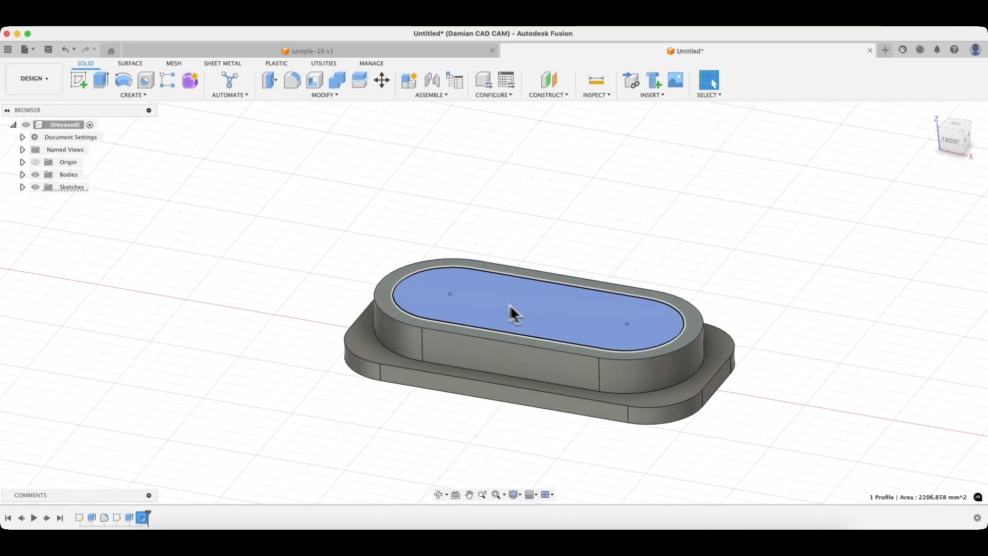
click(485, 299)
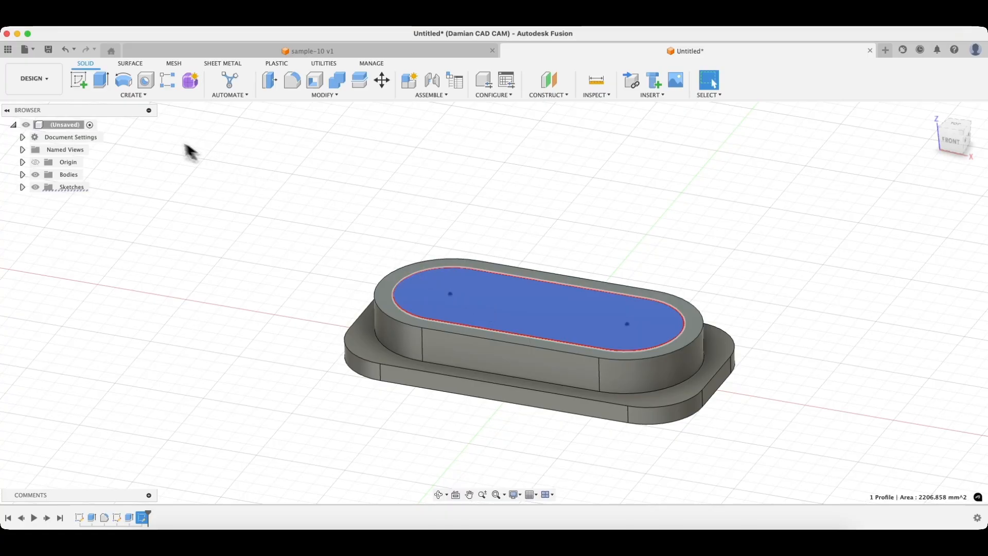
click(101, 81)
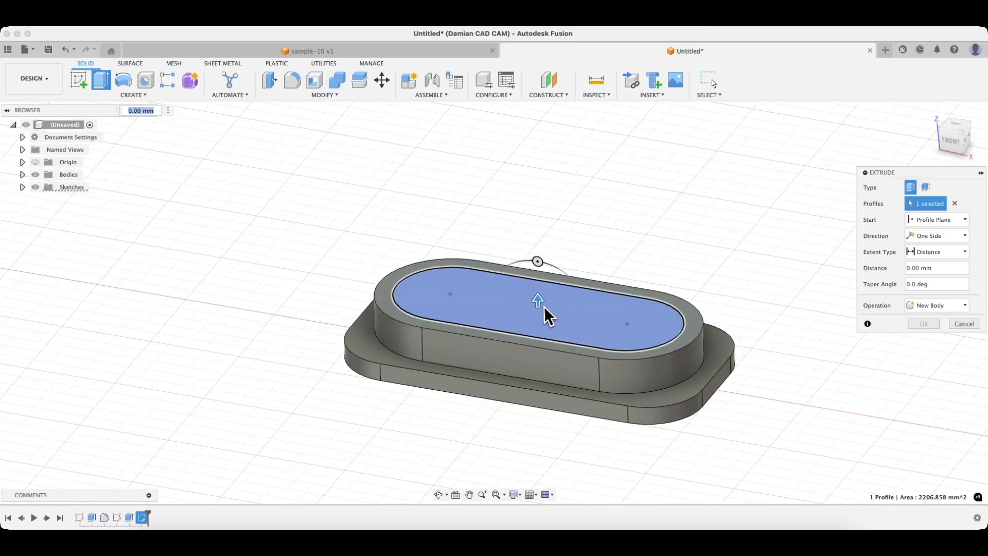
drag(541, 305, 538, 266)
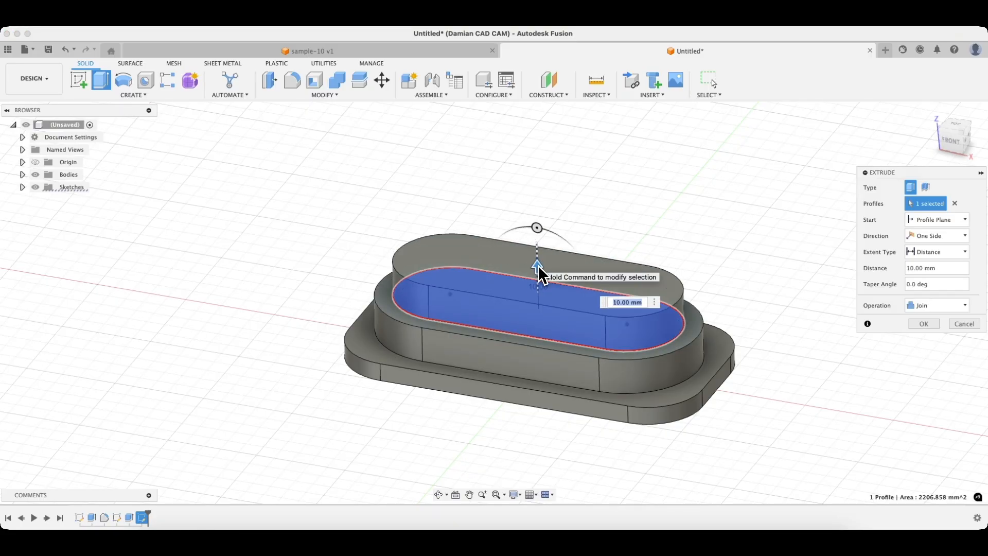
drag(540, 276, 534, 313)
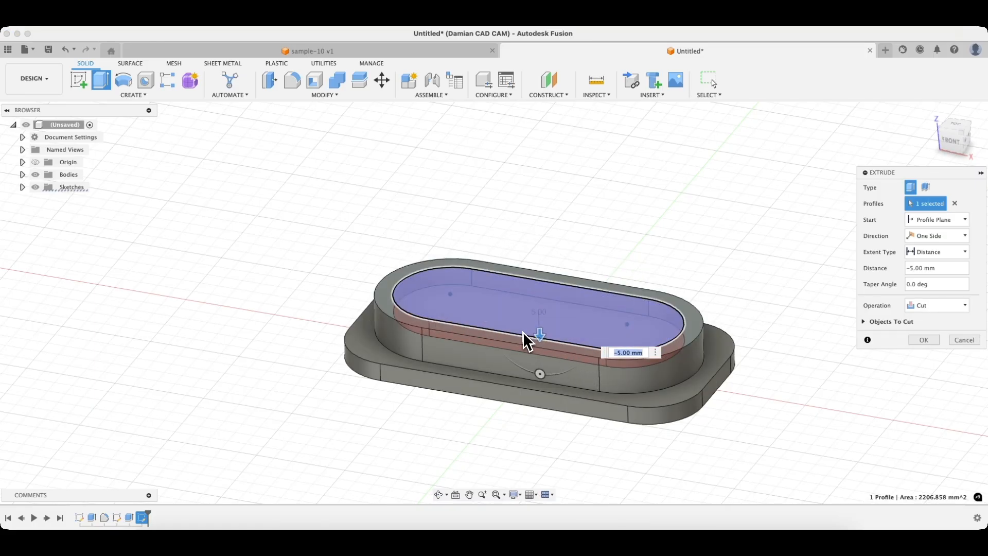
scroll(524, 328, left, 1)
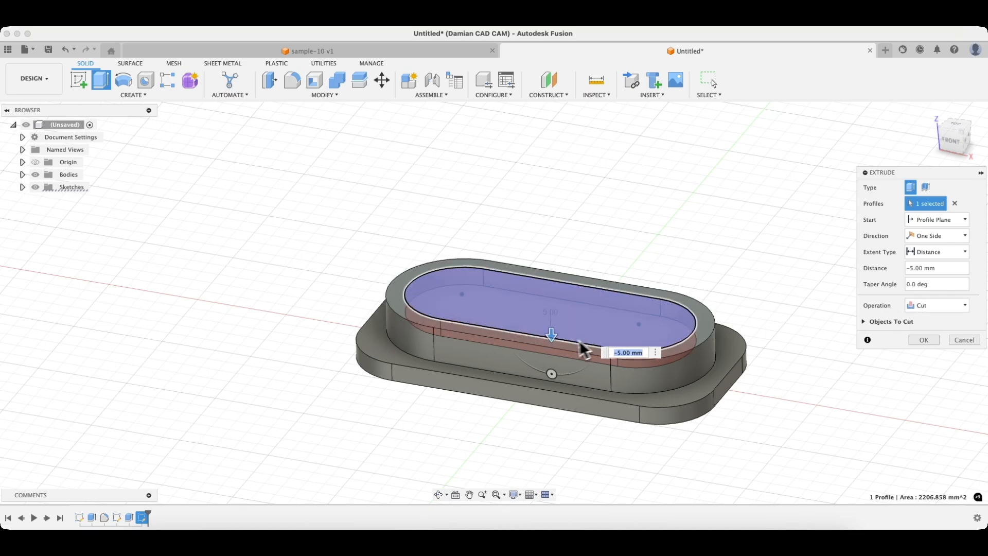
drag(551, 337, 547, 289)
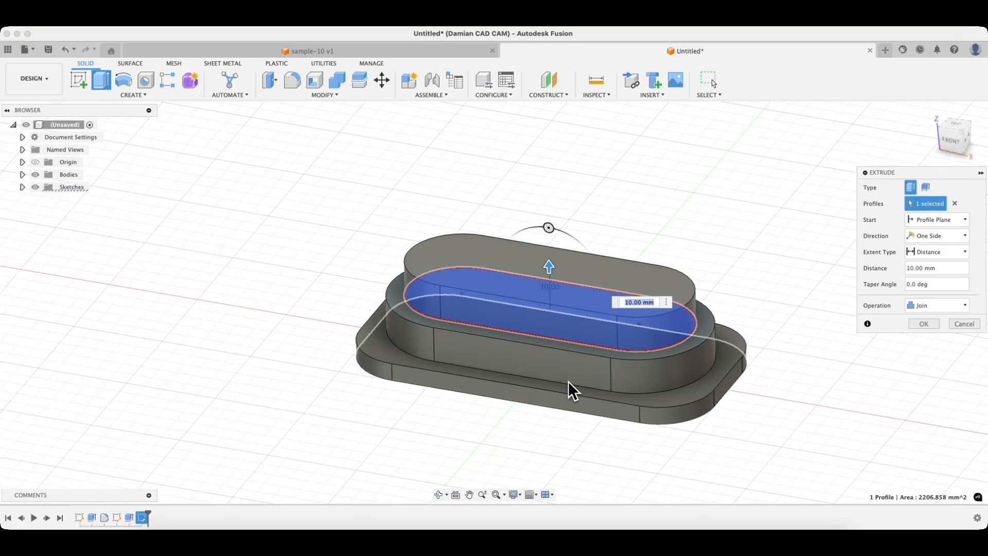
click(936, 306)
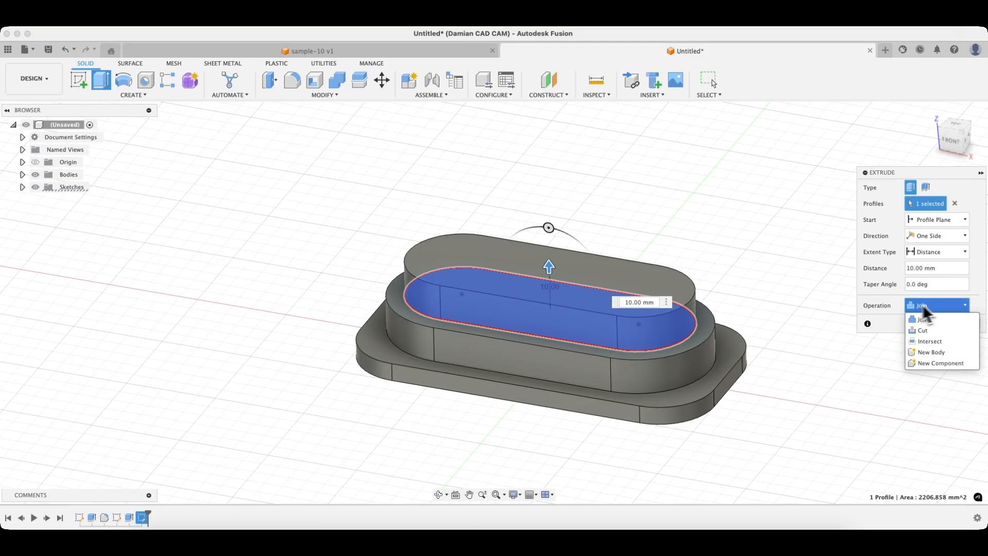
click(943, 303)
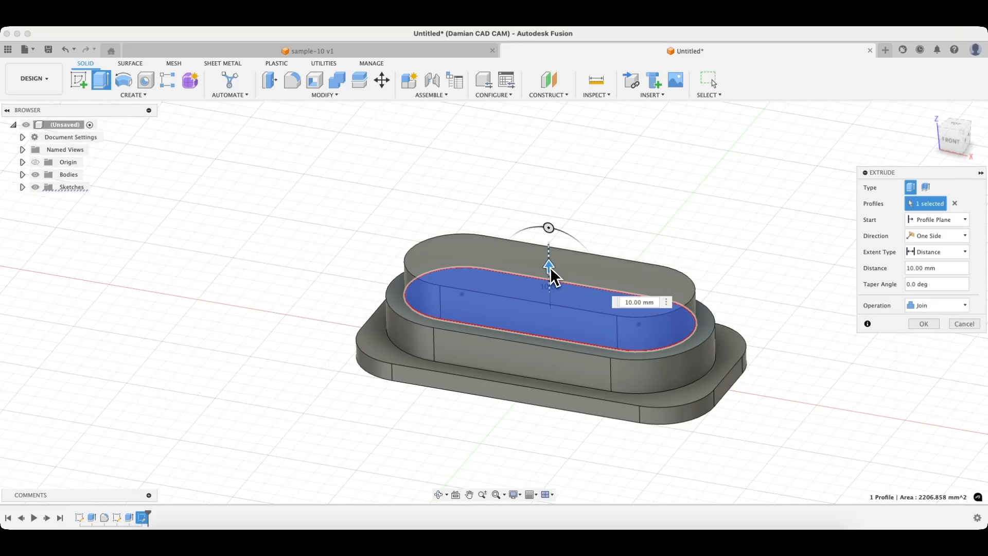
drag(549, 265, 546, 309)
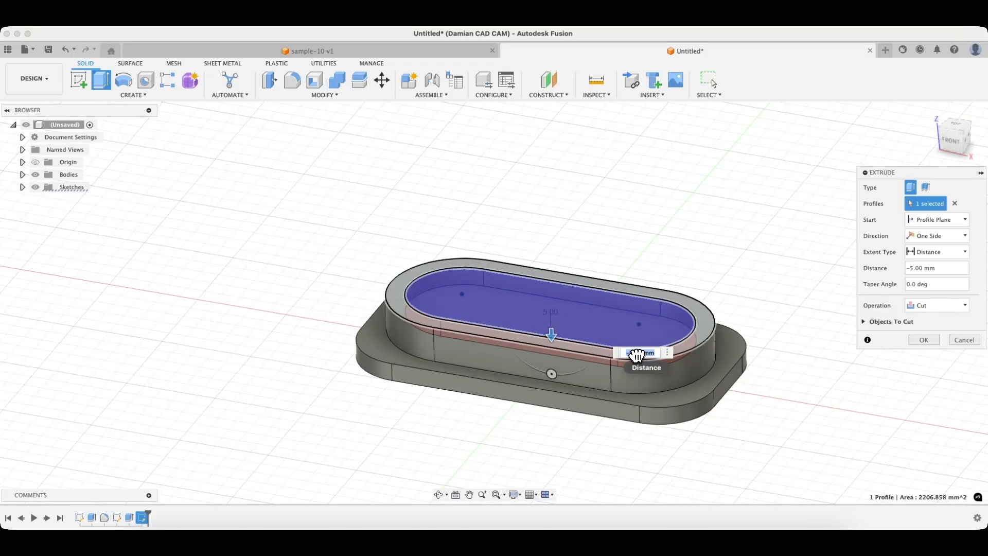
click(918, 342)
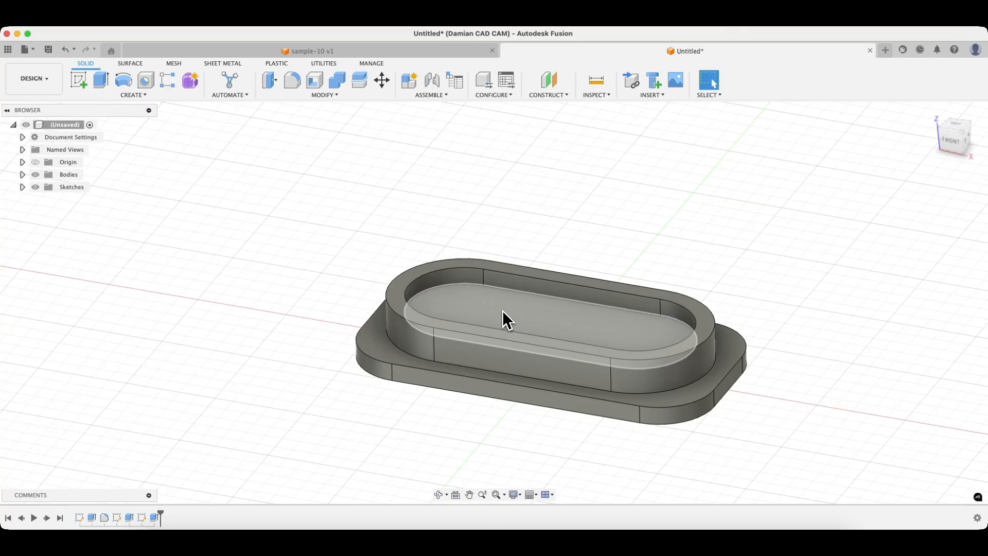
- Sketch a 15 mm diameter circle on the pocket floor, centered on the pocket's left end arc
click(534, 312)
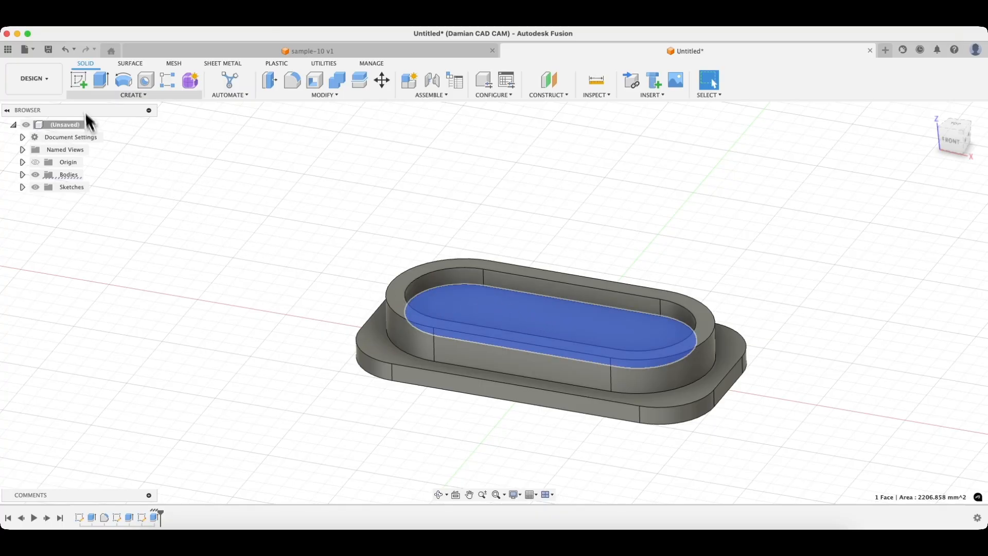
click(79, 81)
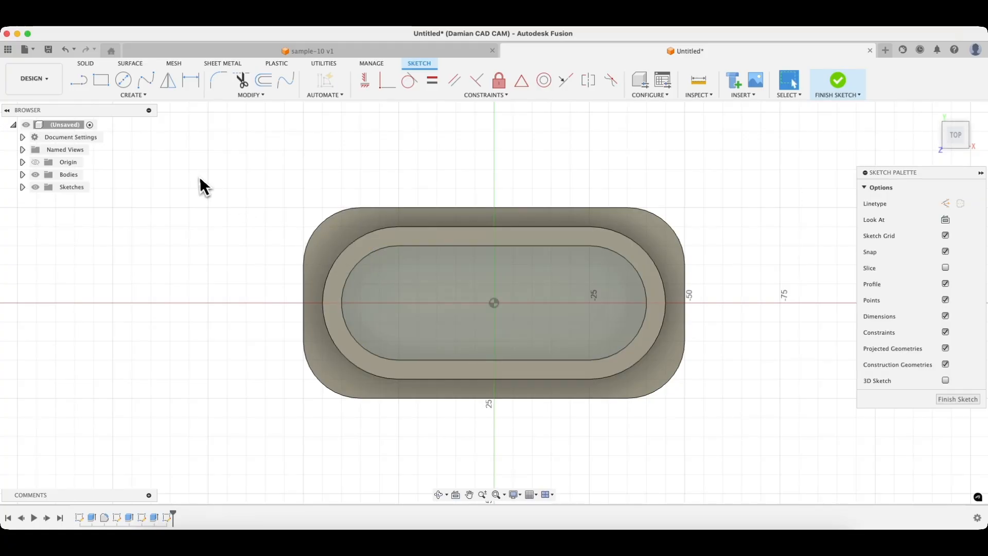
click(123, 81)
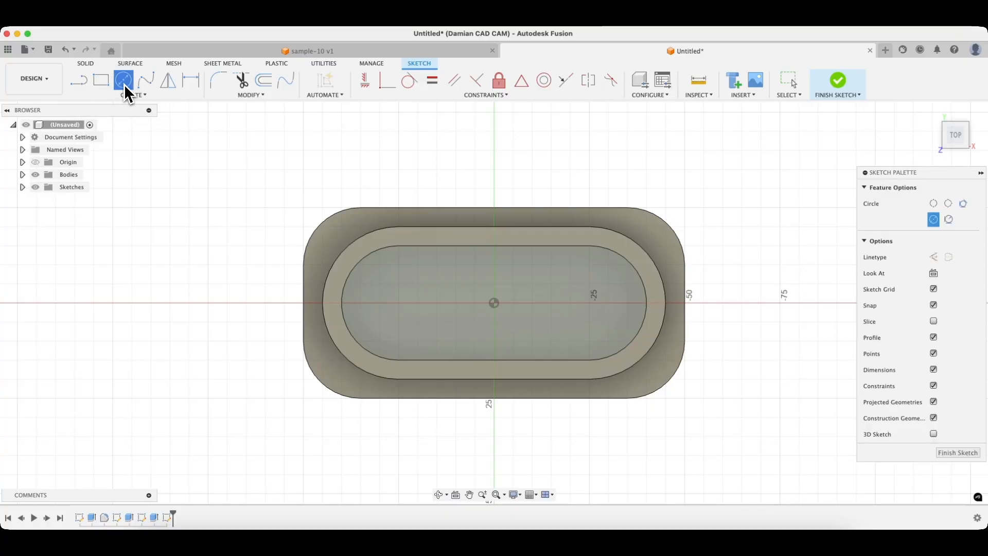
click(399, 301)
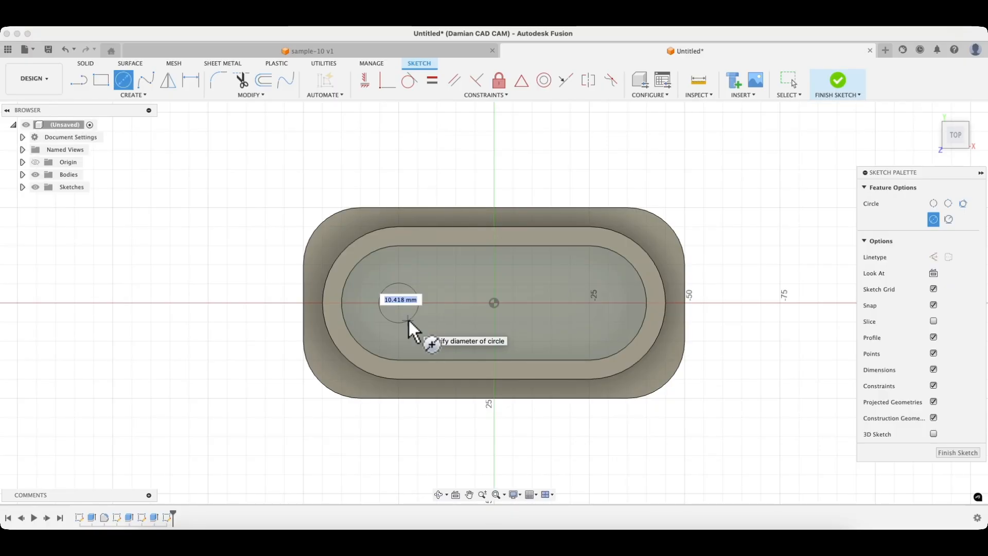
text(15)
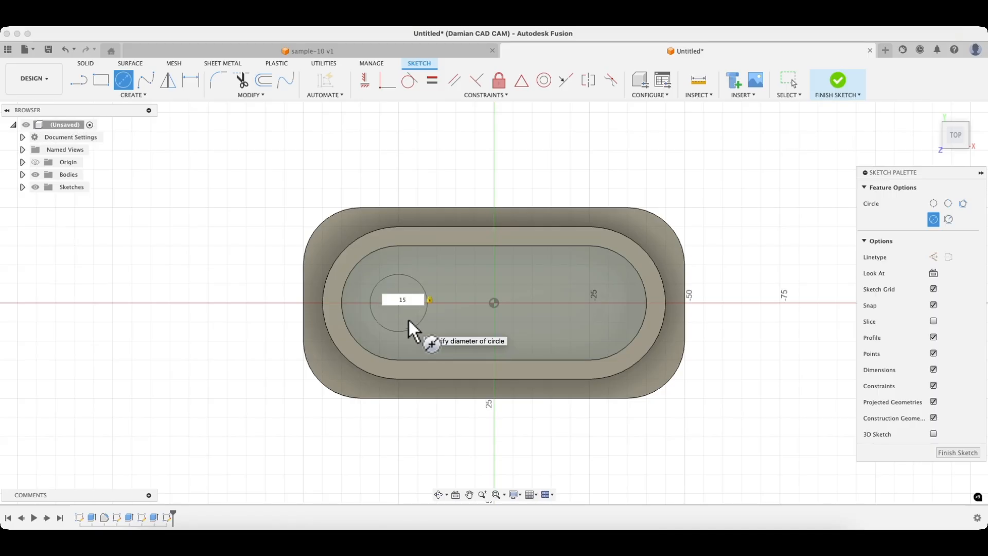
key(Return)
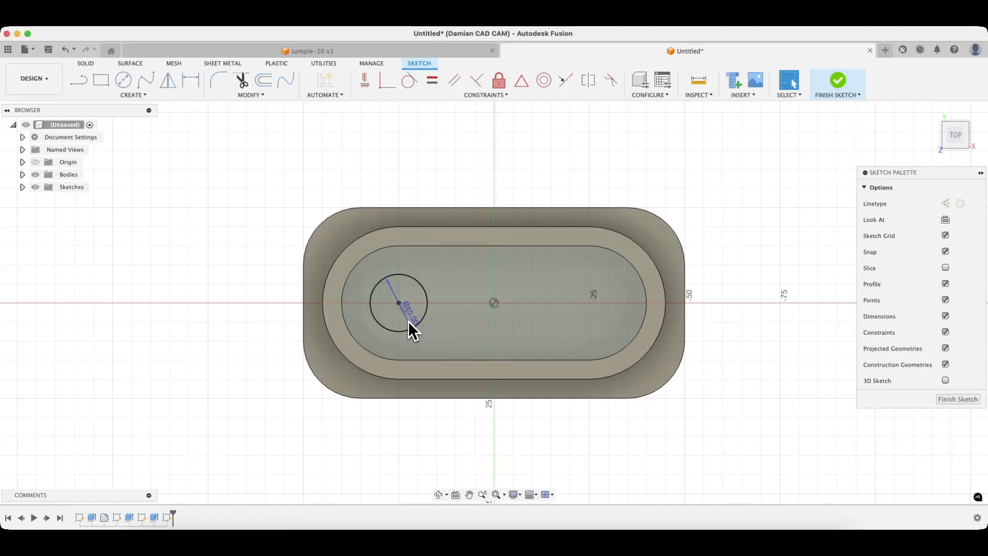
- Sketch a second 15 mm diameter circle centered on the pocket's right end arc and finish the sketch
click(128, 85)
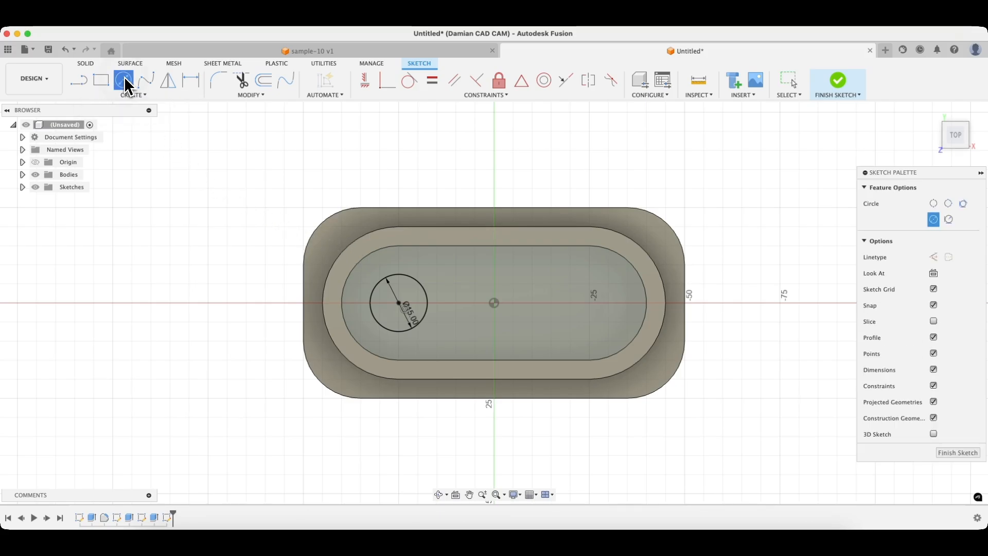
click(590, 302)
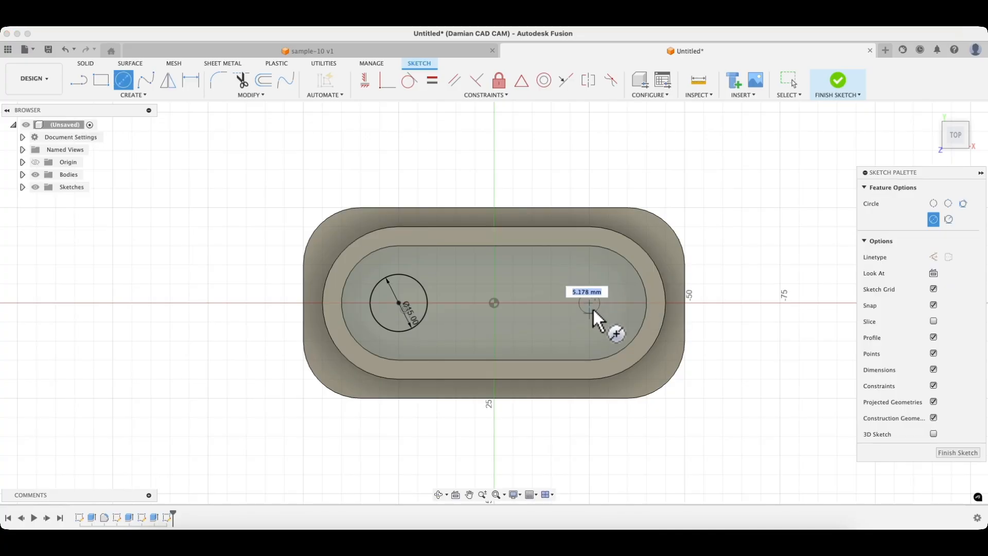
text(15)
key(Return)
key(Escape)
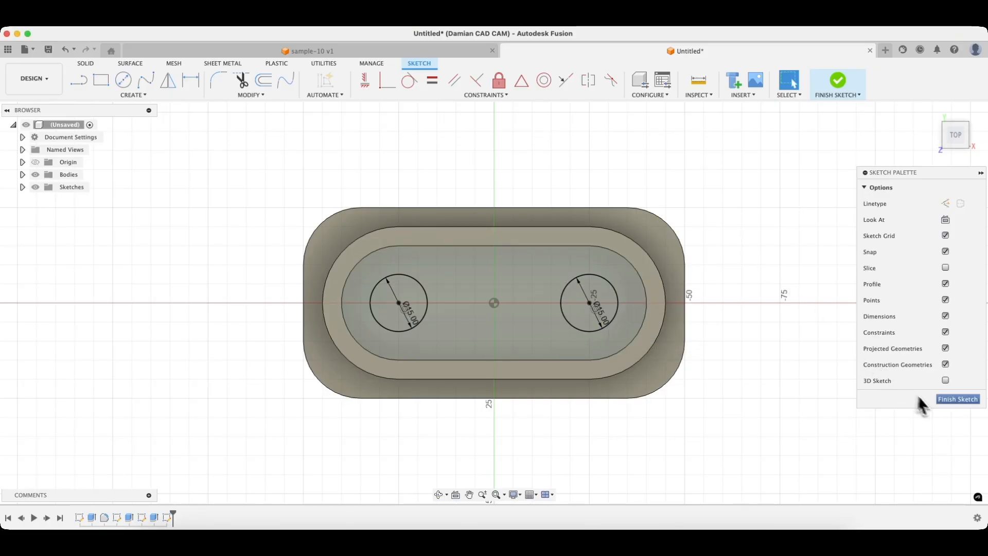
click(940, 401)
click(460, 318)
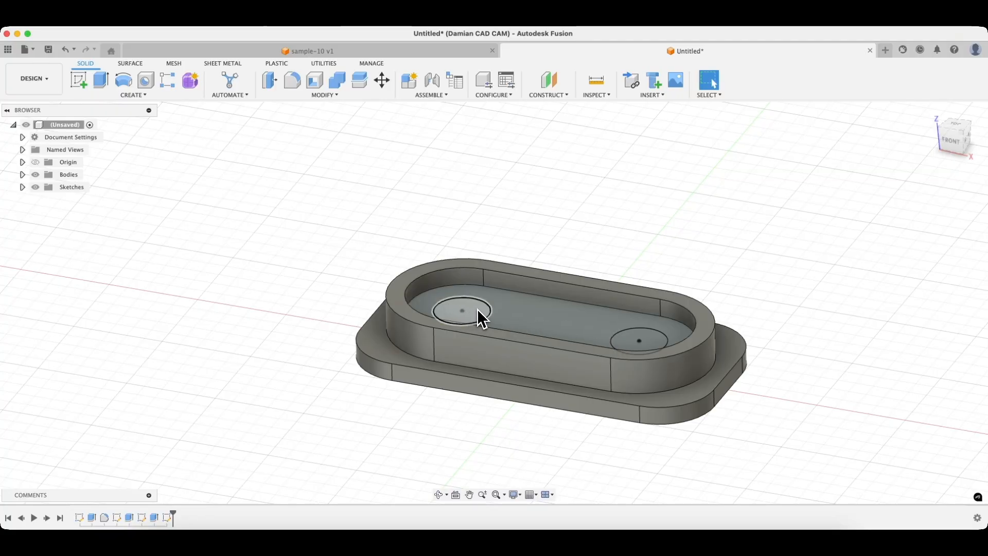
click(653, 339)
click(472, 311)
shift+click(628, 338)
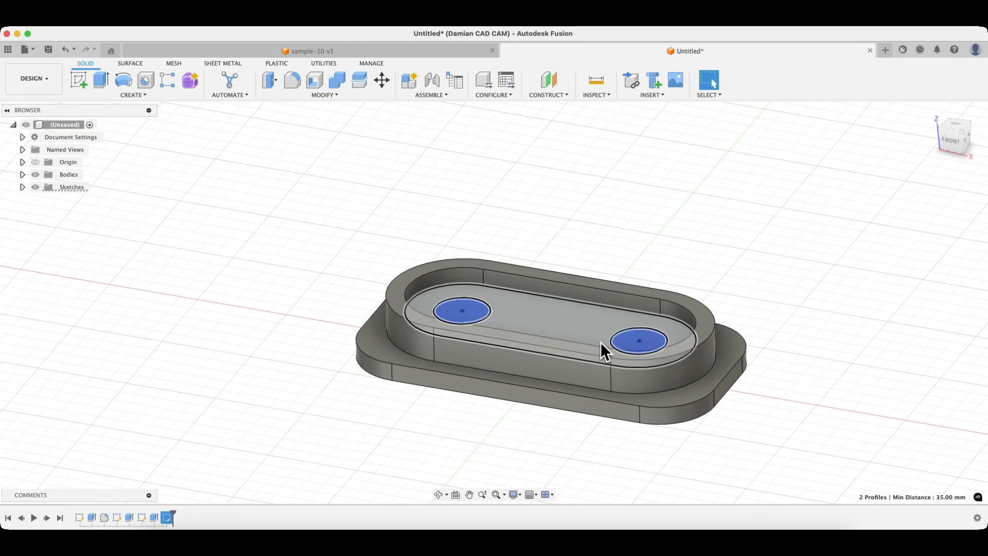
click(249, 250)
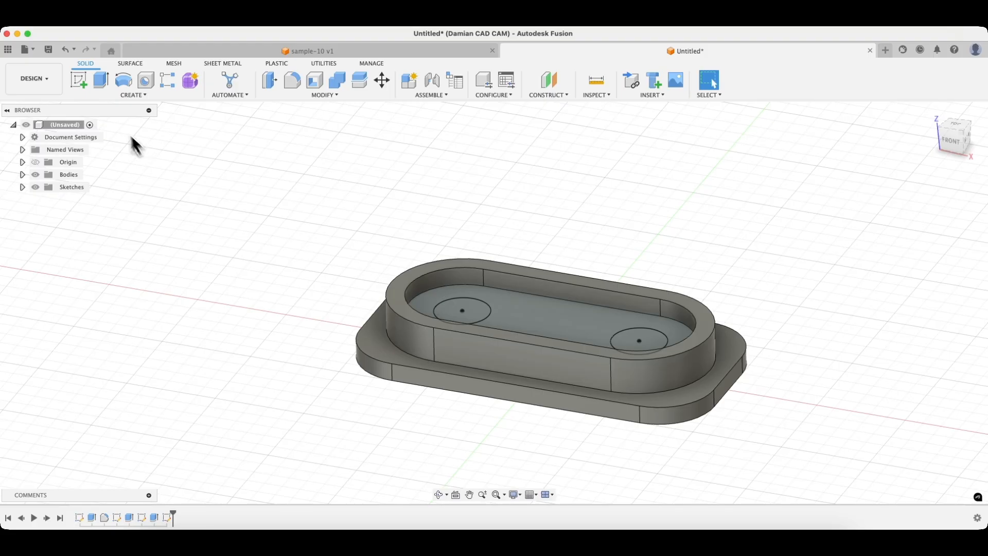
- Extrude both 15 mm circle profiles 5 mm downward as a cut into the pocket floor
click(101, 86)
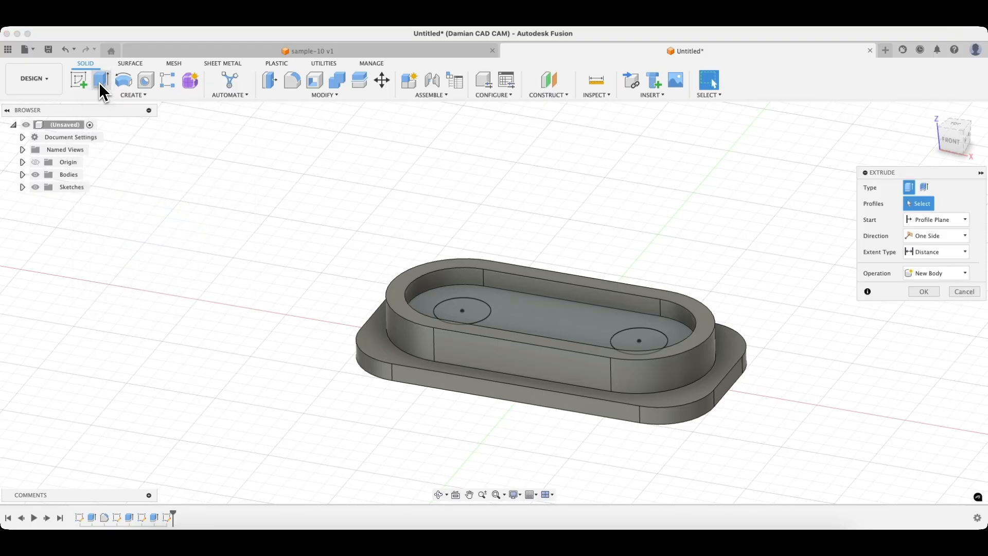
click(478, 311)
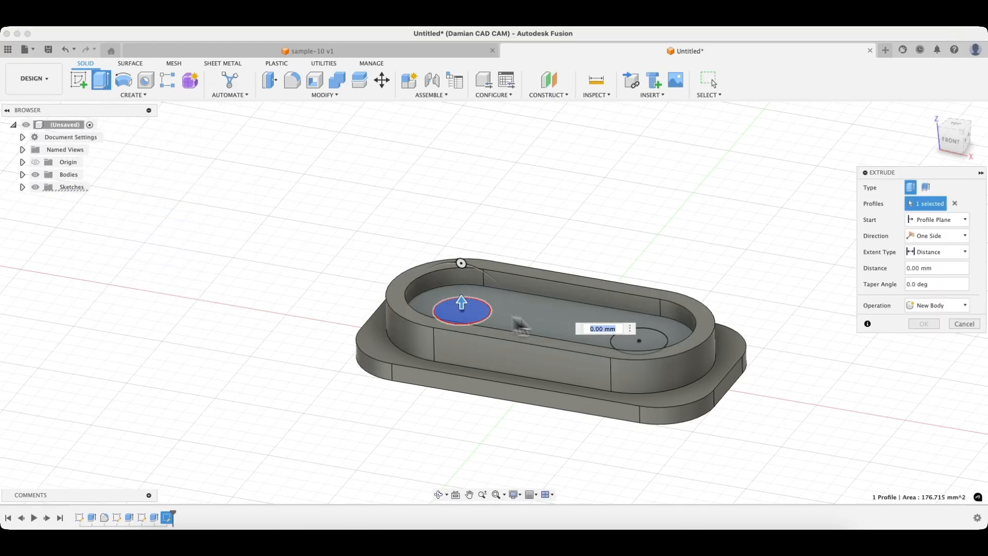
click(624, 340)
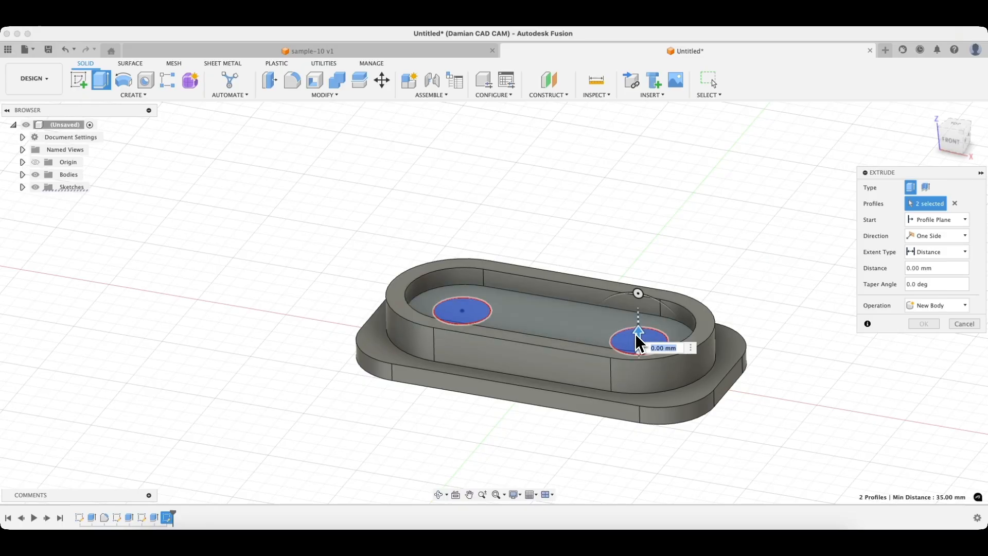
drag(637, 333, 636, 344)
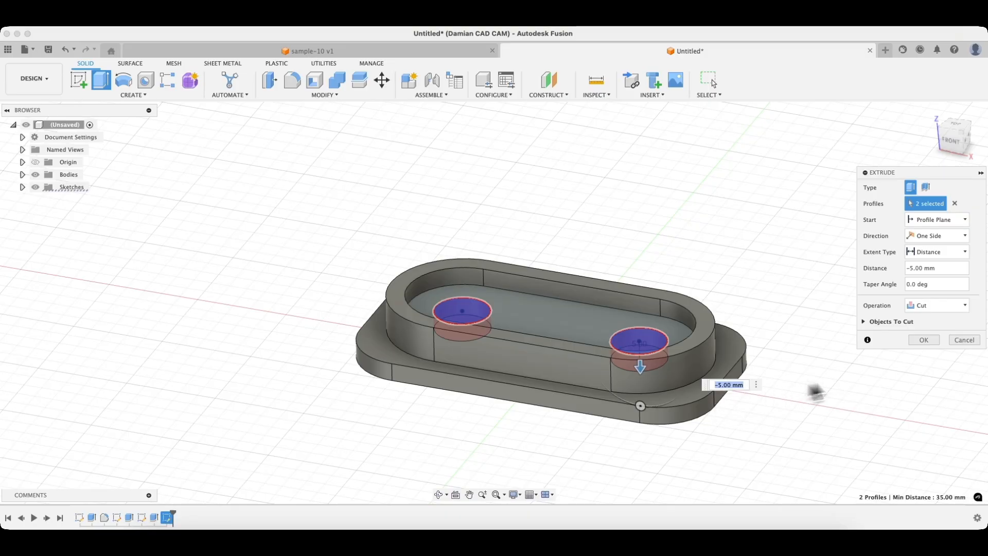
click(923, 339)
- Start a sketch on the left hole's floor and draw a 10 mm diameter circle at the hole's center
shift+middle_drag(339, 255, 346, 293)
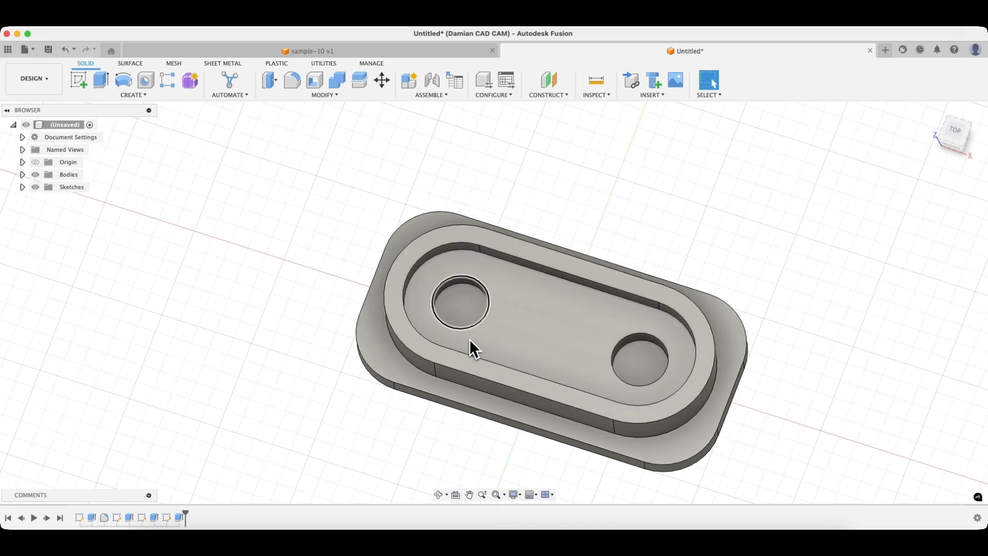
click(471, 312)
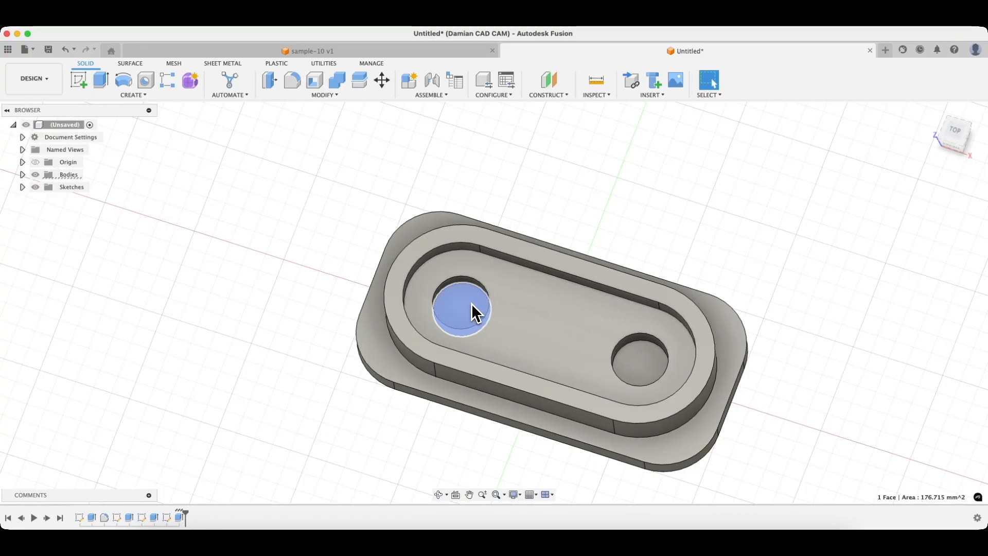
click(82, 77)
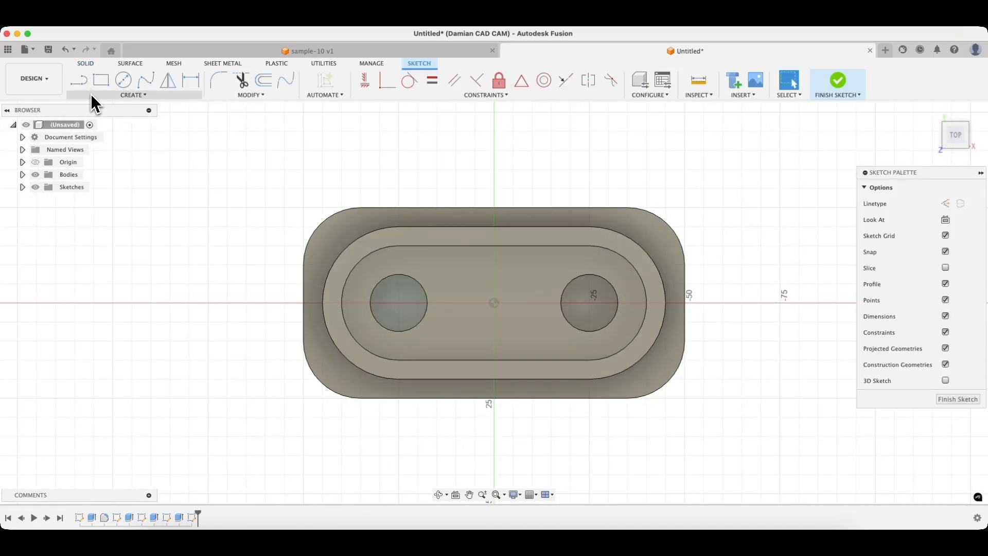
click(124, 80)
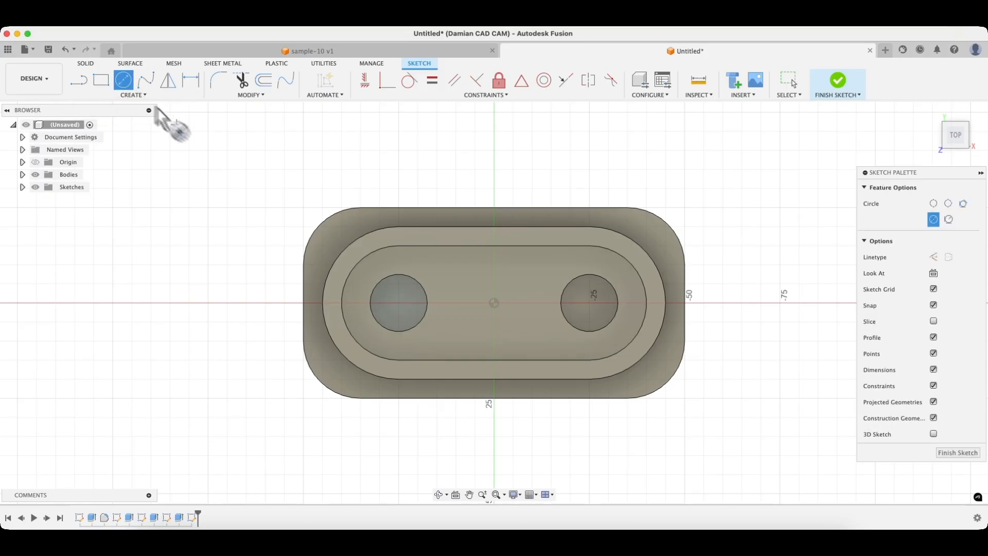
click(397, 302)
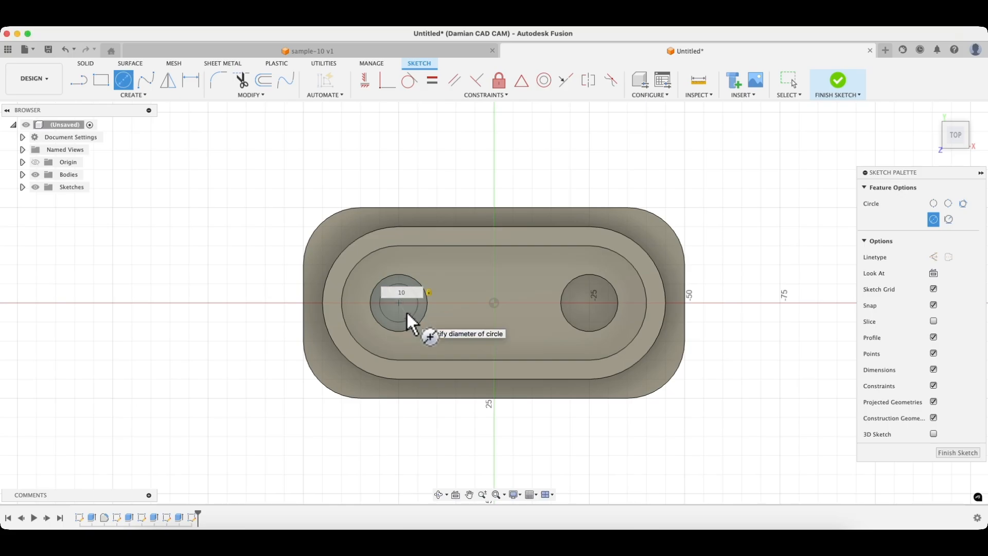
key(Return)
key(Escape)
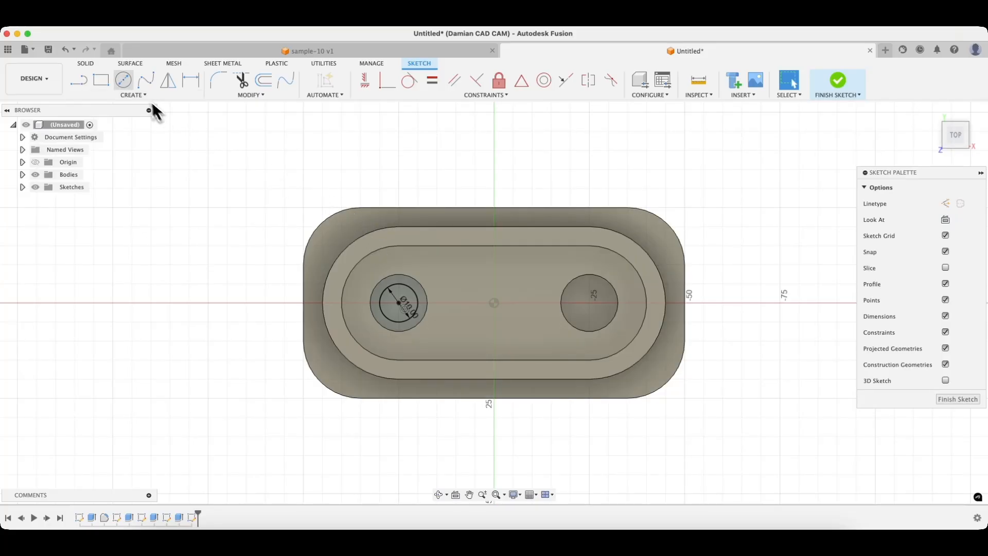
- Draw a second 10 mm diameter circle at the center of the right hole
click(124, 81)
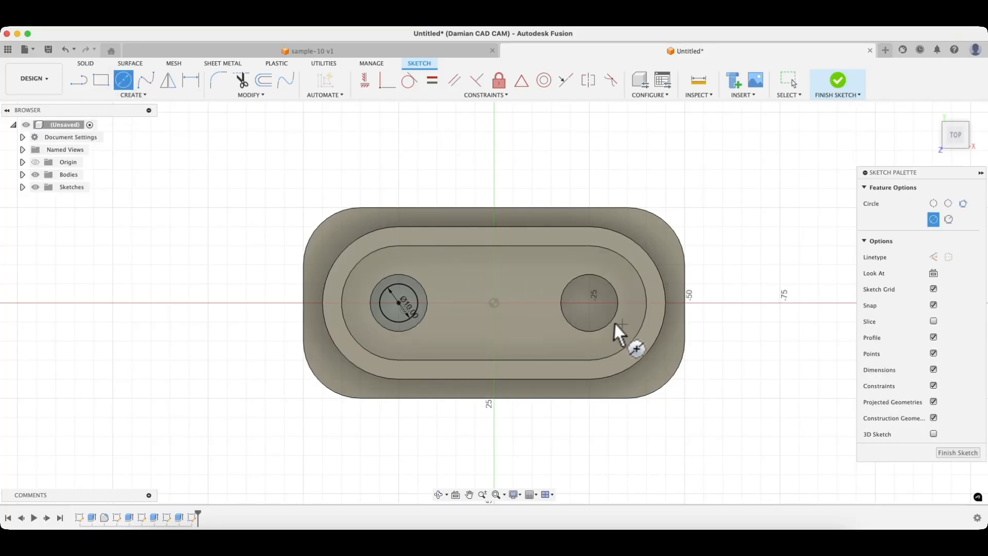
click(590, 300)
text(10)
key(Return)
key(Escape)
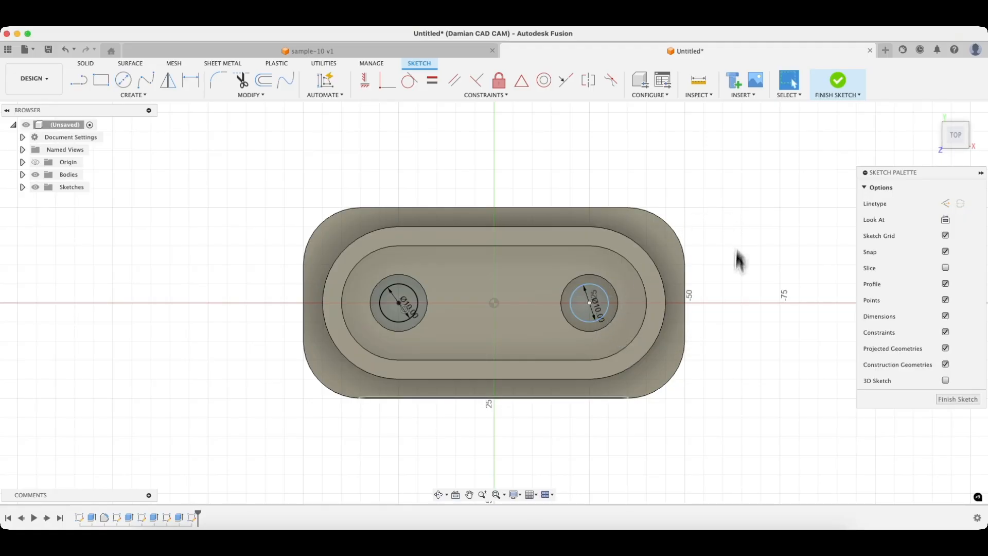
- Undo the last sketch change and move the right 10 mm circle off the hole's center to about X 15, Y 7 mm
key(super+z)
scroll(641, 279, down, 5)
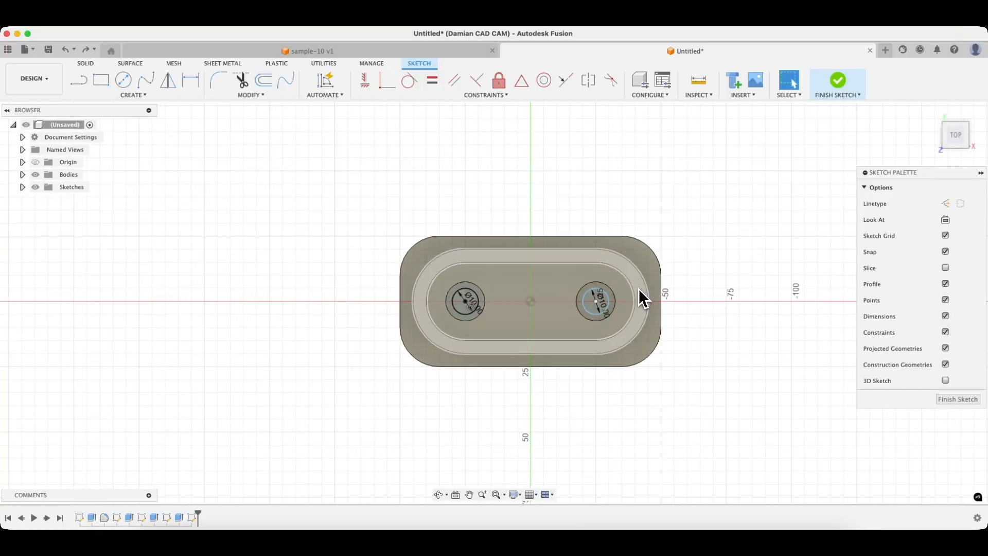
scroll(638, 296, up, 5)
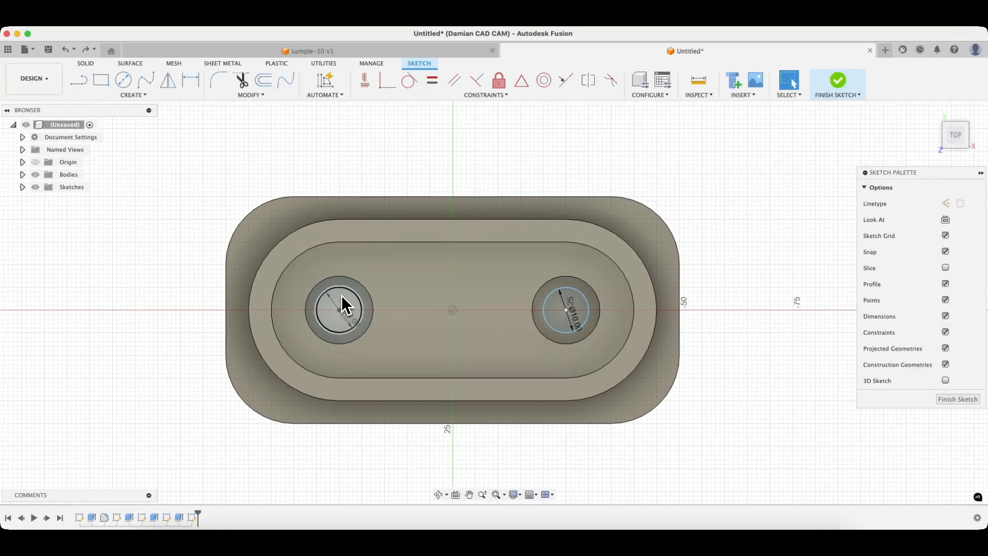
click(555, 294)
click(340, 311)
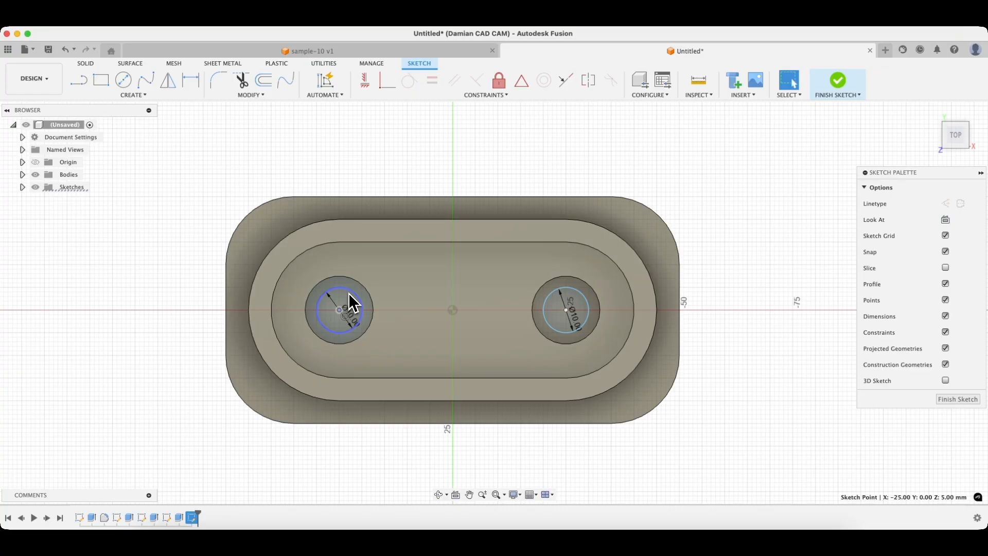
drag(567, 310, 482, 289)
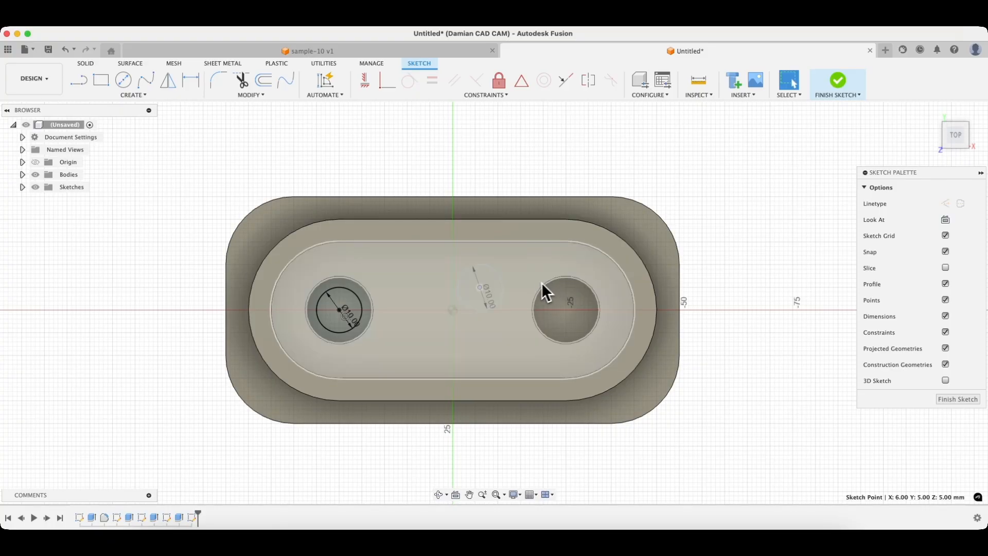
mouse_move(482, 288)
mouse_down()
mouse_move(496, 286)
mouse_move(498, 305)
mouse_move(511, 308)
mouse_move(501, 289)
mouse_move(524, 315)
mouse_move(551, 305)
mouse_move(559, 317)
mouse_move(522, 286)
mouse_up()
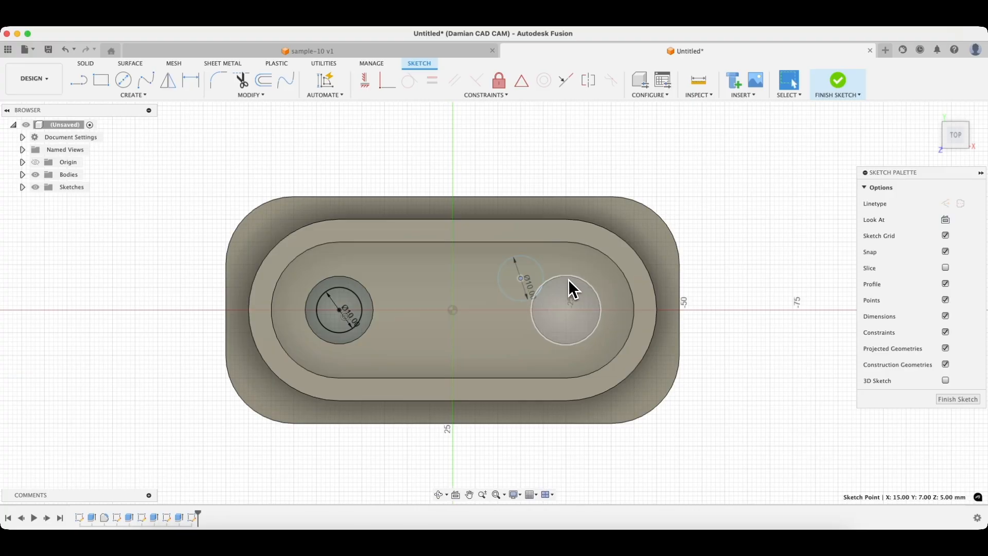
click(499, 313)
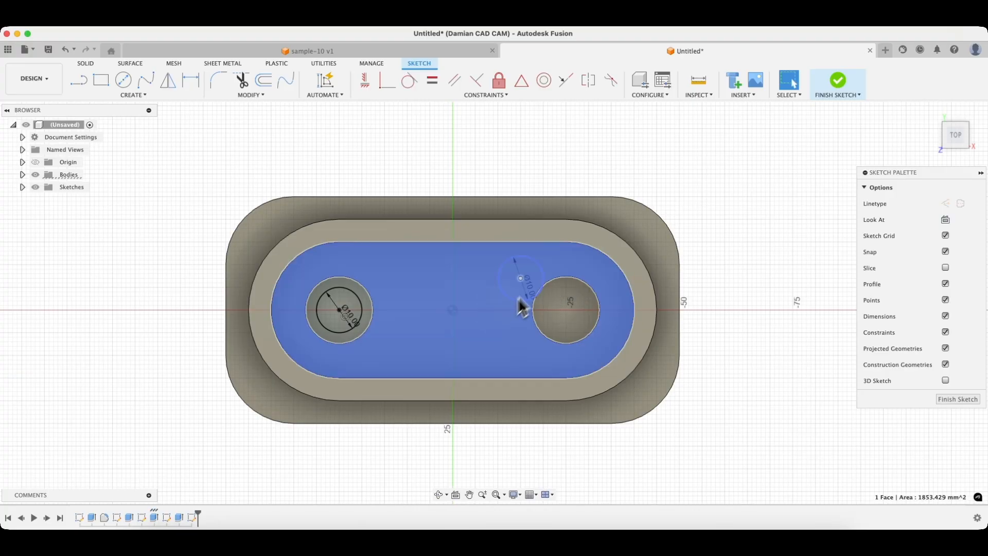
click(520, 159)
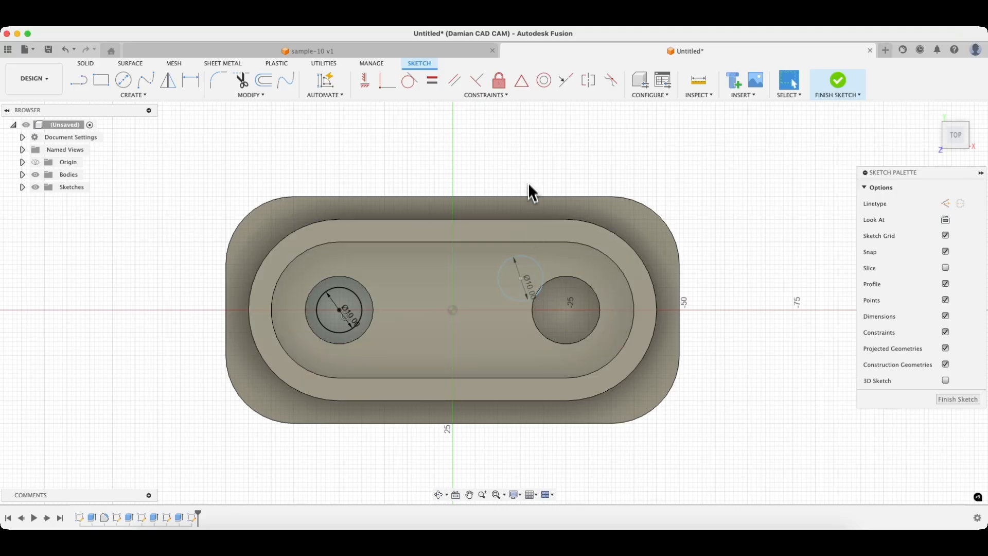
- Constrain the right 10 mm circle concentric with the edge of the 15 mm hole and finish the sketch
click(544, 84)
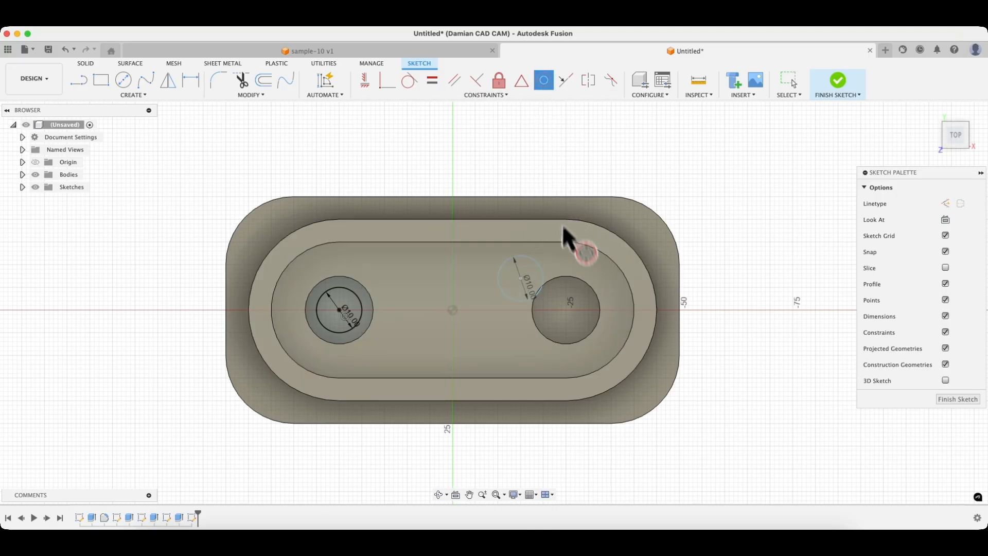
click(569, 276)
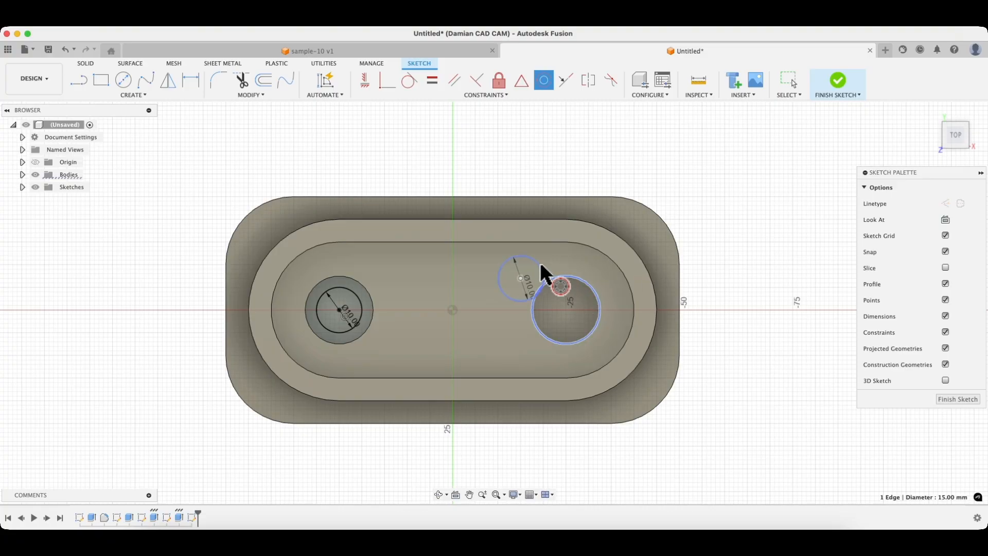
click(542, 269)
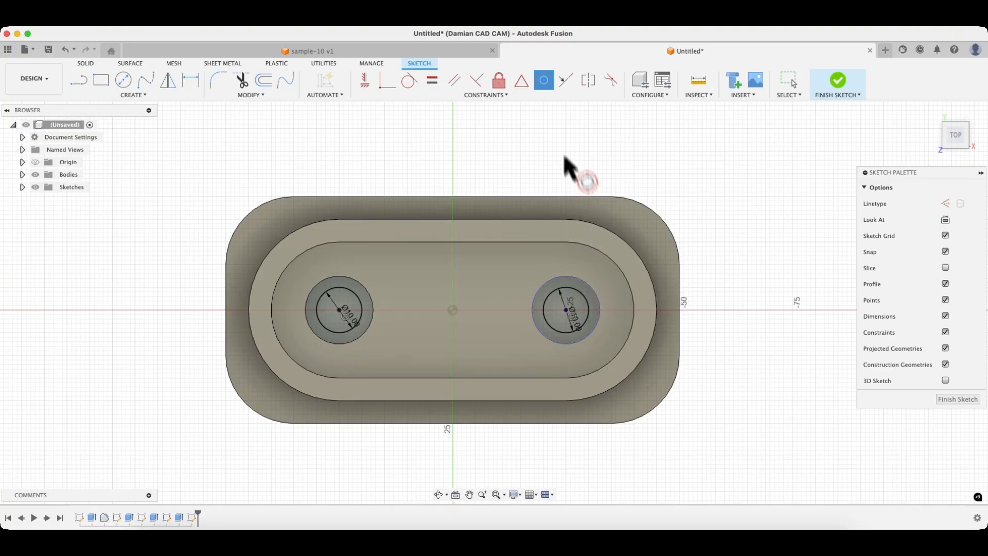
click(544, 89)
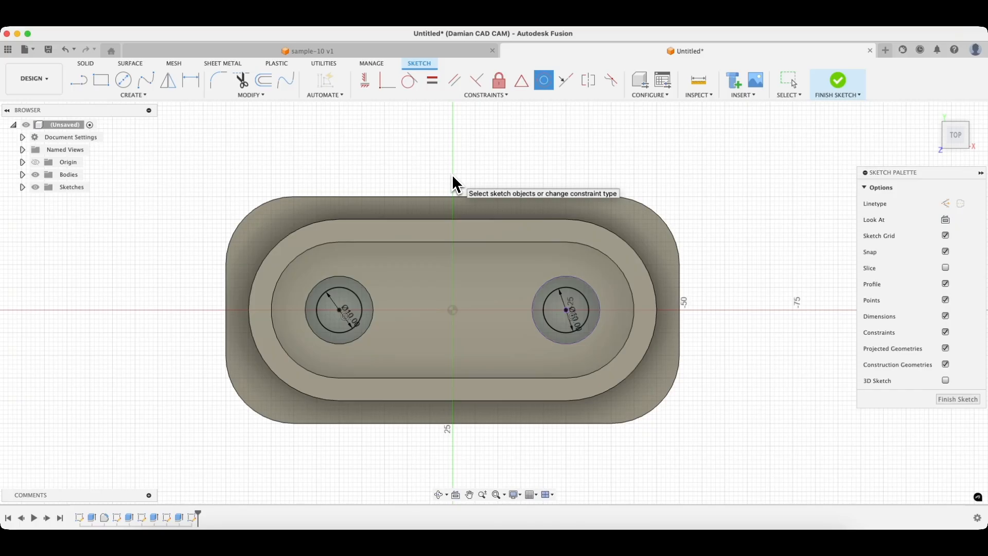
click(950, 400)
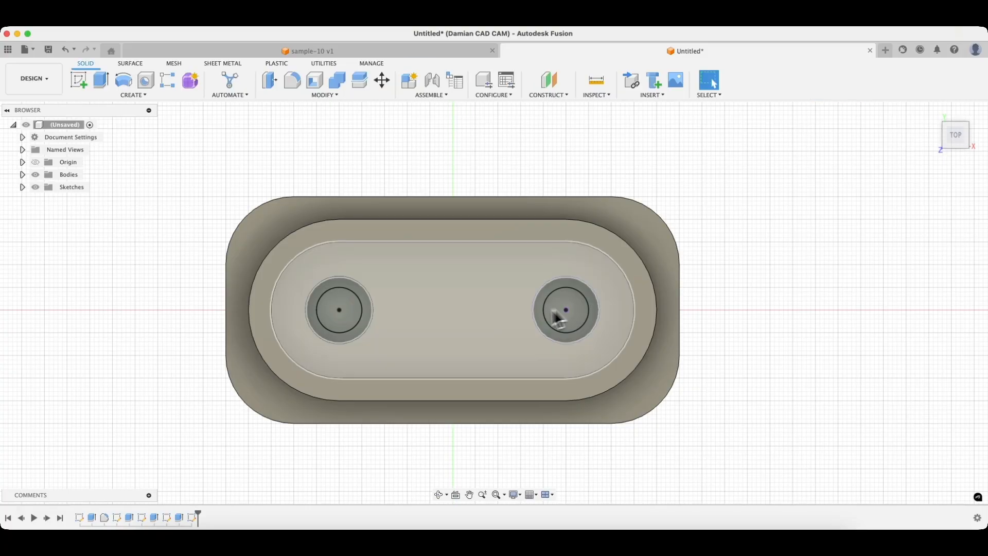
- Extrude both 10 mm circle profiles downward as a cut with extent type All, after trying a 25 mm distance
shift+middle_drag(492, 329, 536, 357)
click(363, 291)
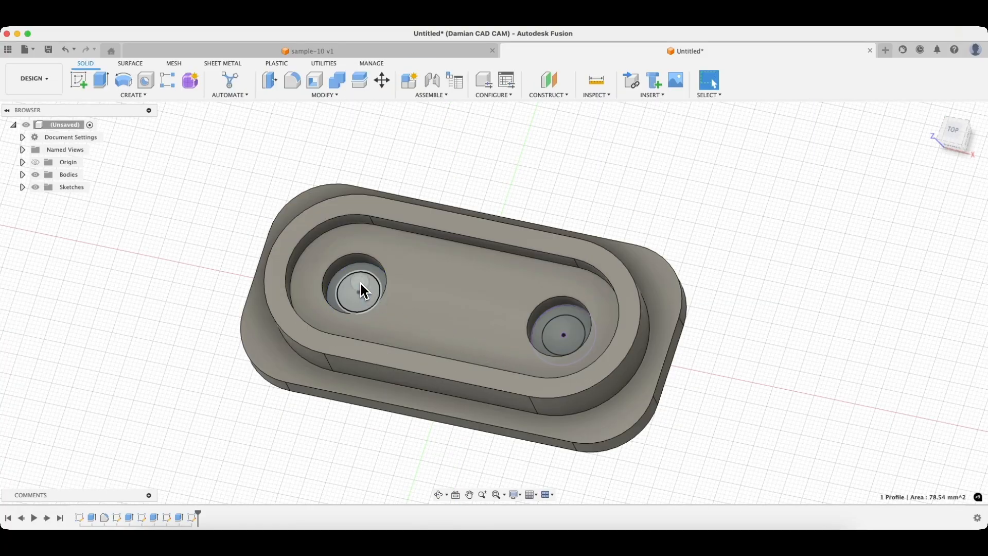
shift+click(560, 337)
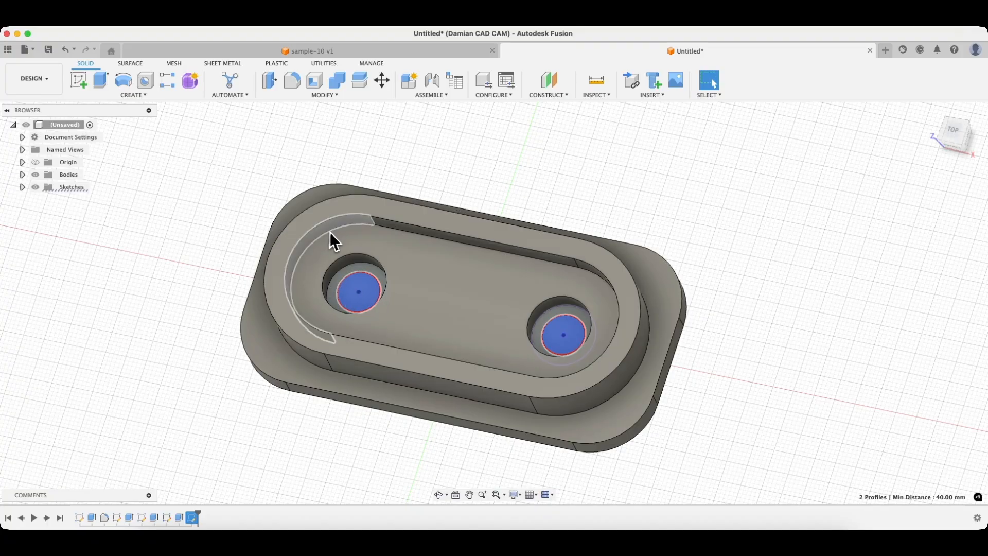
click(101, 90)
shift+middle_drag(381, 269, 398, 231)
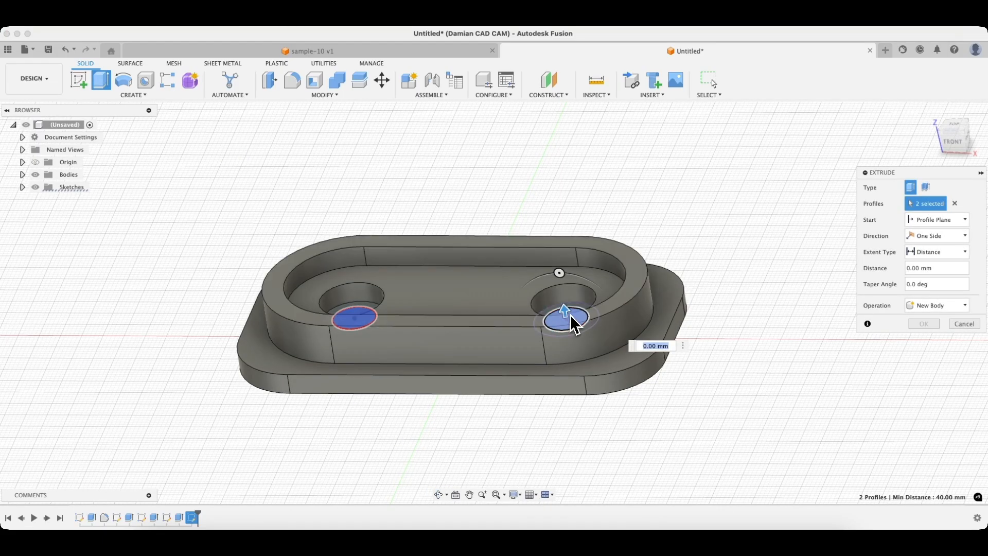
drag(566, 315, 564, 404)
shift+middle_drag(449, 426, 432, 396)
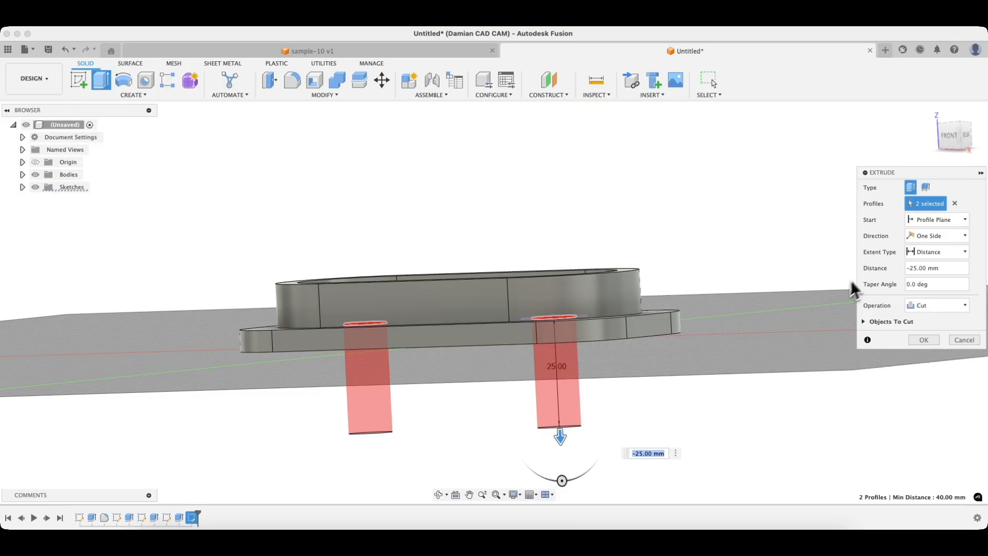
click(930, 252)
click(926, 288)
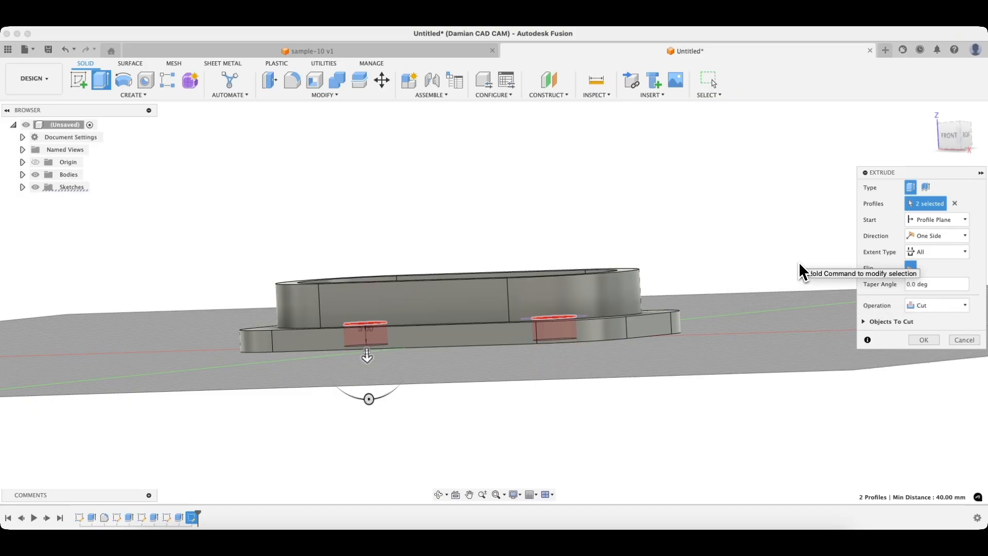
shift+scroll(799, 261, up, 10)
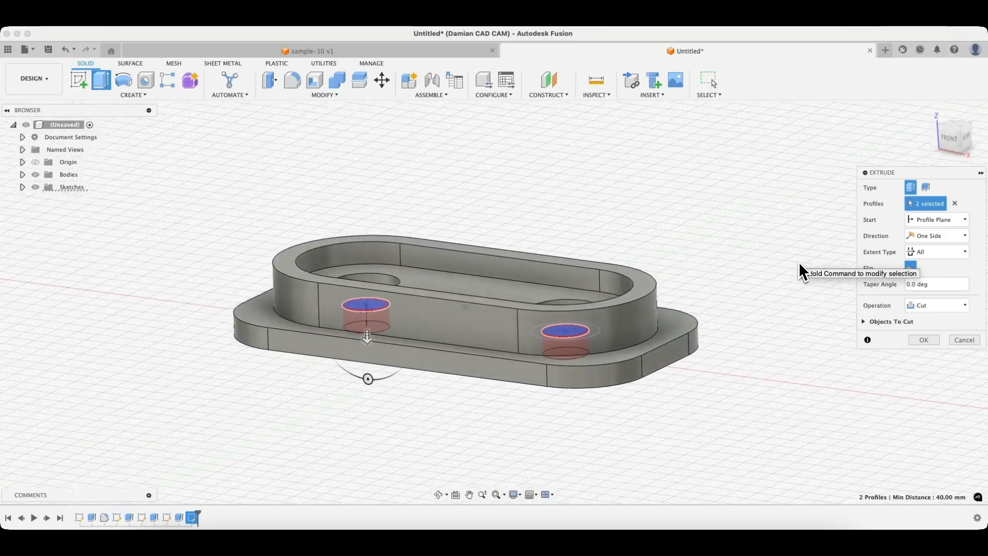
shift+scroll(798, 261, up, 2)
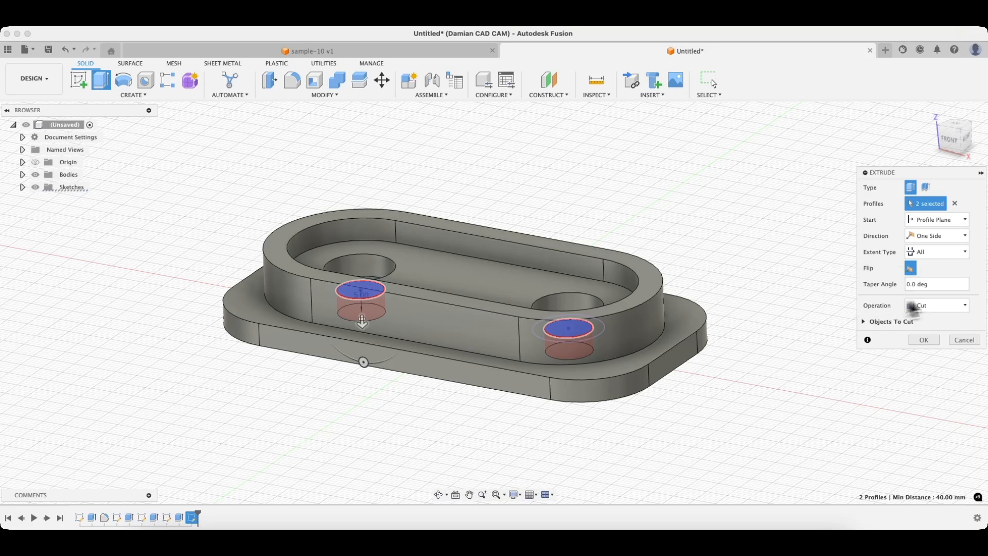
click(923, 339)
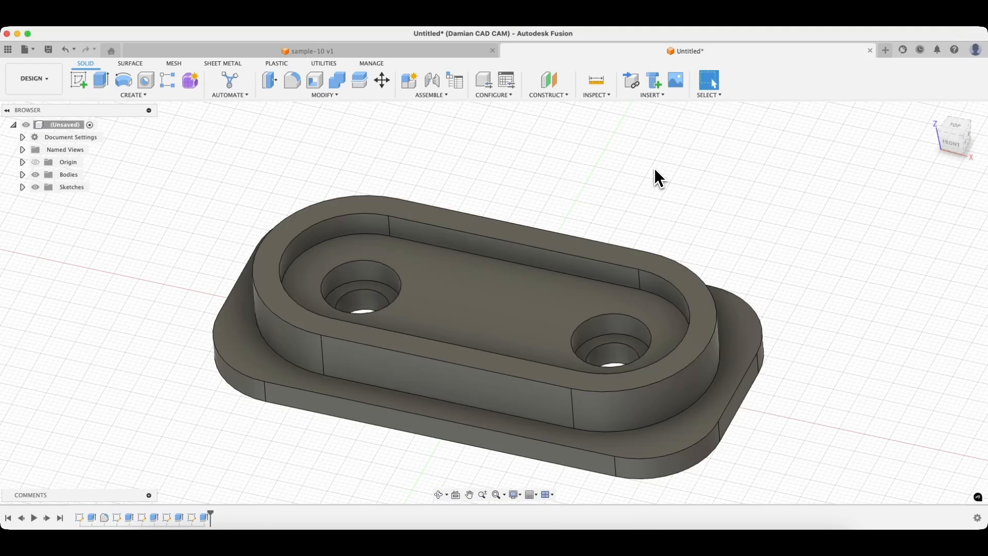